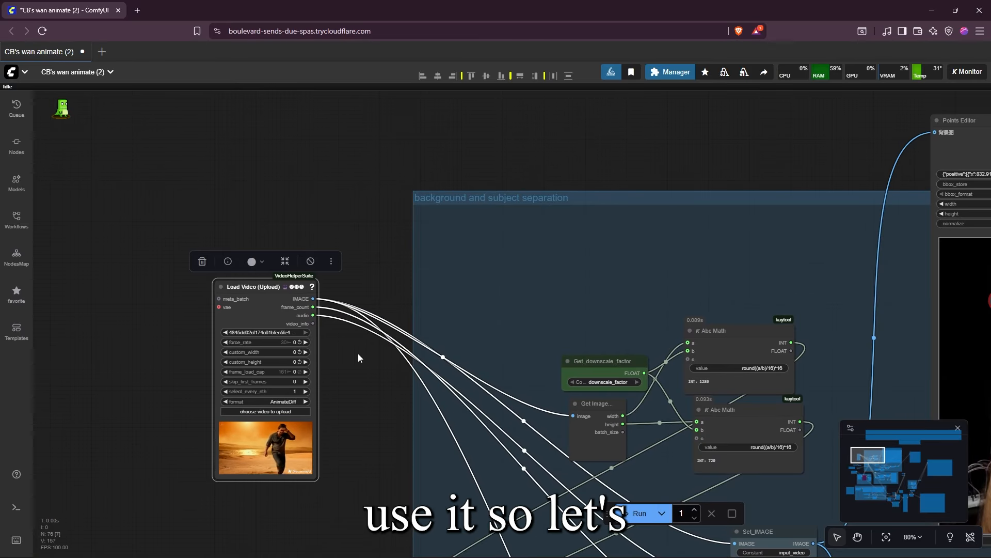
Examine the Load Video node, the downscale factor value and the Abc Math nodes in the background and subject separation group
drag(358, 354, 312, 254)
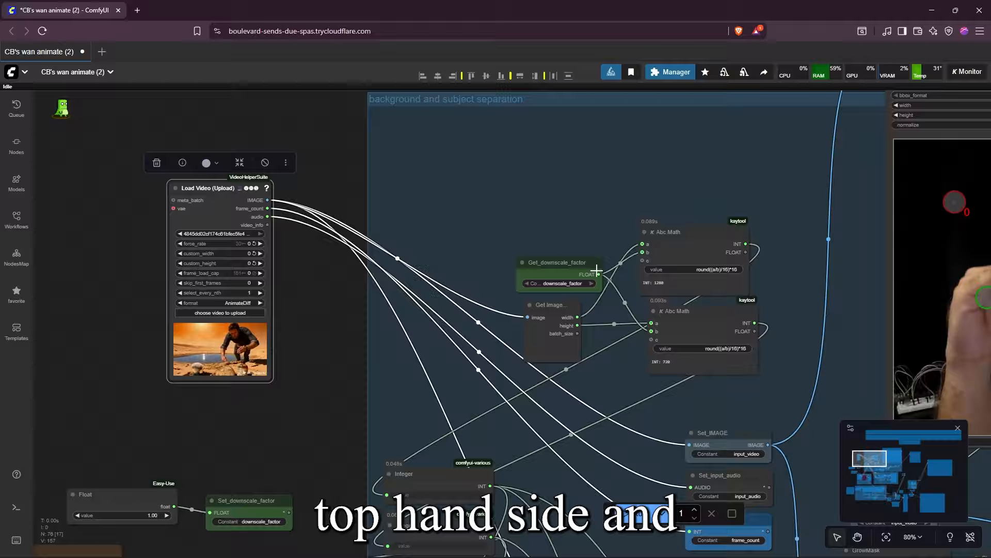
drag(342, 291, 380, 419)
scroll(395, 468, down, 4)
scroll(317, 370, up, 5)
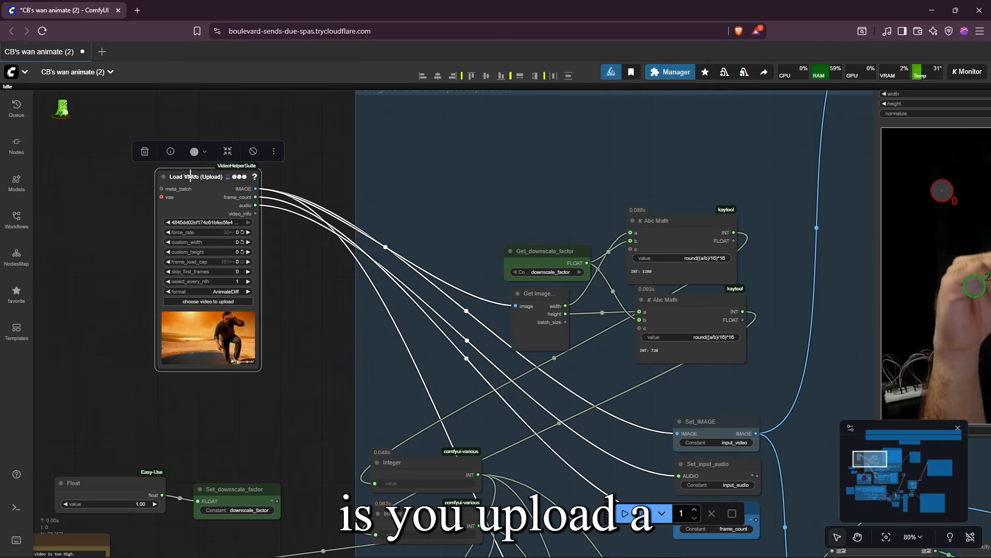
drag(190, 175, 190, 200)
drag(387, 371, 277, 345)
scroll(281, 335, down, 3)
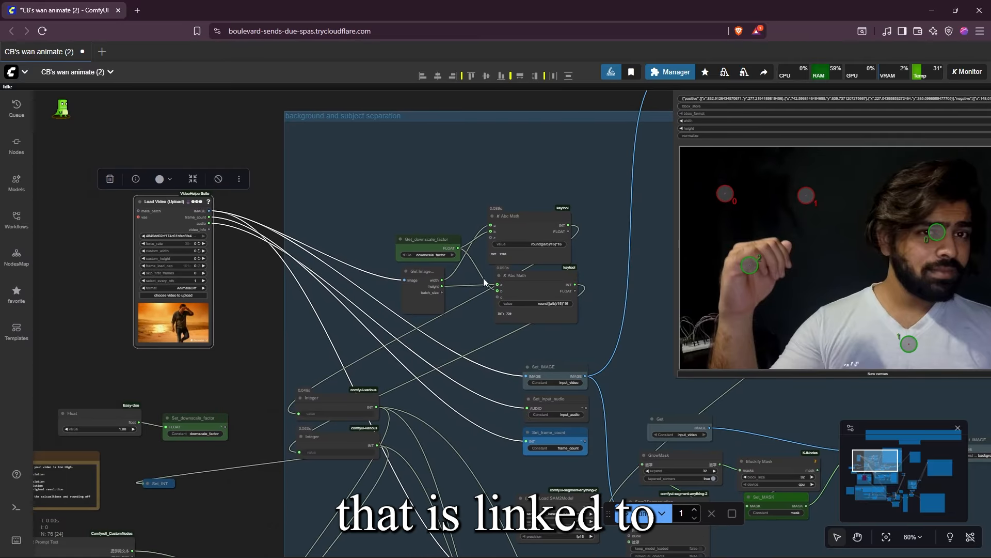
scroll(262, 309, up, 4)
drag(176, 445, 364, 368)
scroll(211, 379, up, 2)
drag(213, 382, 173, 316)
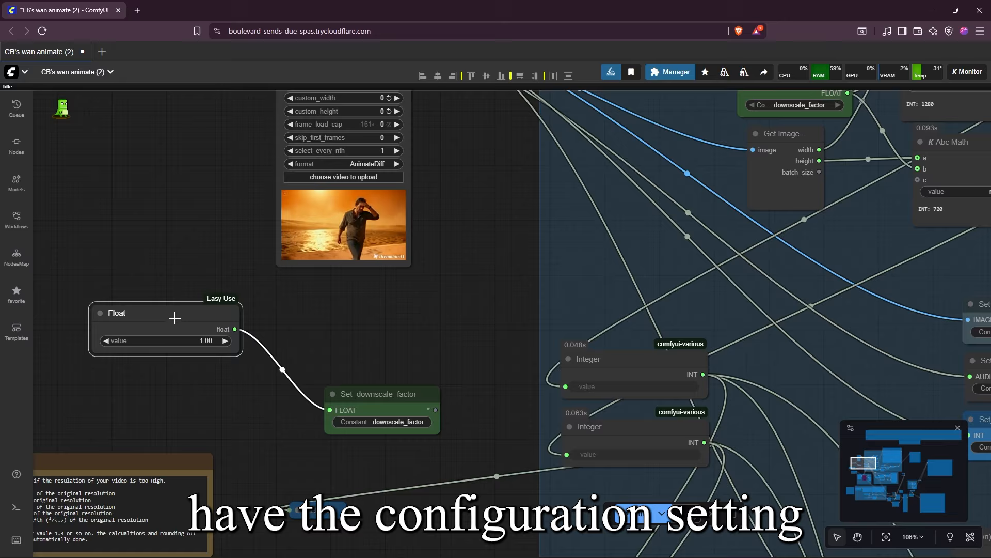
drag(453, 379, 229, 535)
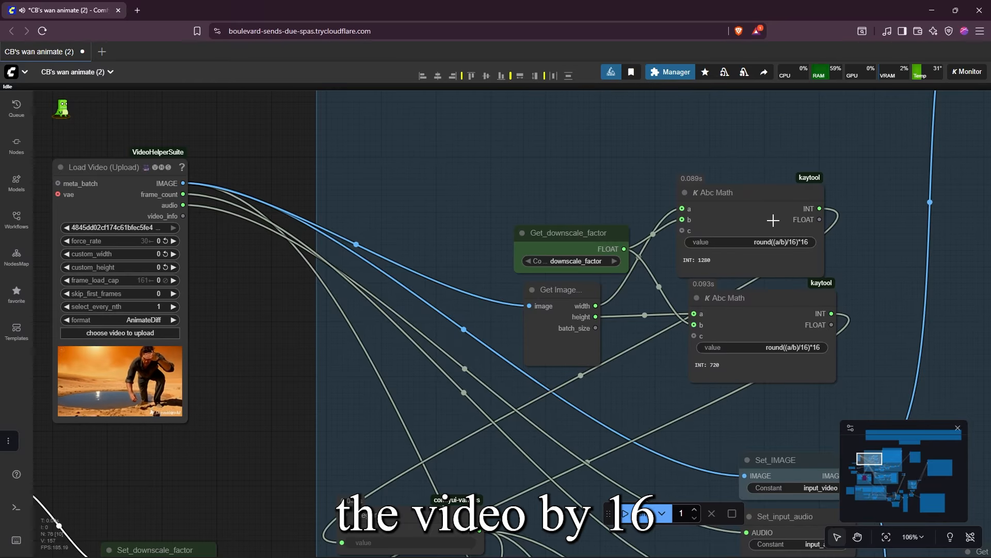
drag(790, 184, 811, 153)
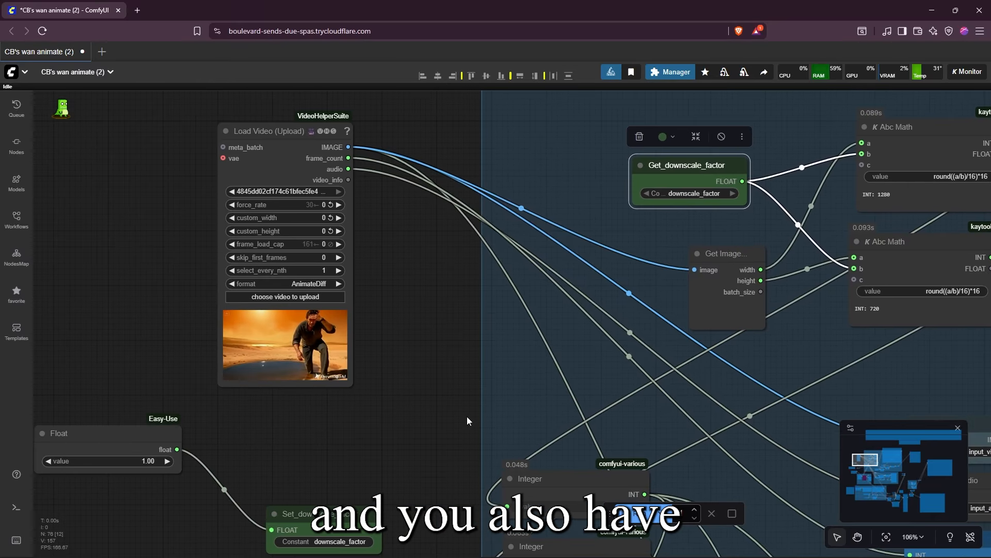
drag(467, 416, 519, 403)
Set the Float value feeding the downscale factor to 2.00
drag(188, 451, 191, 450)
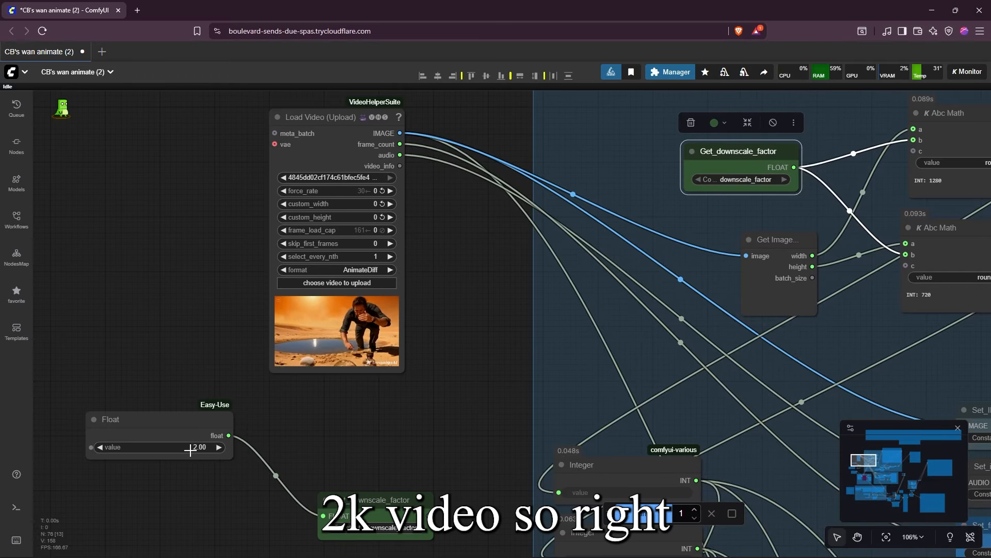
scroll(503, 283, down, 1)
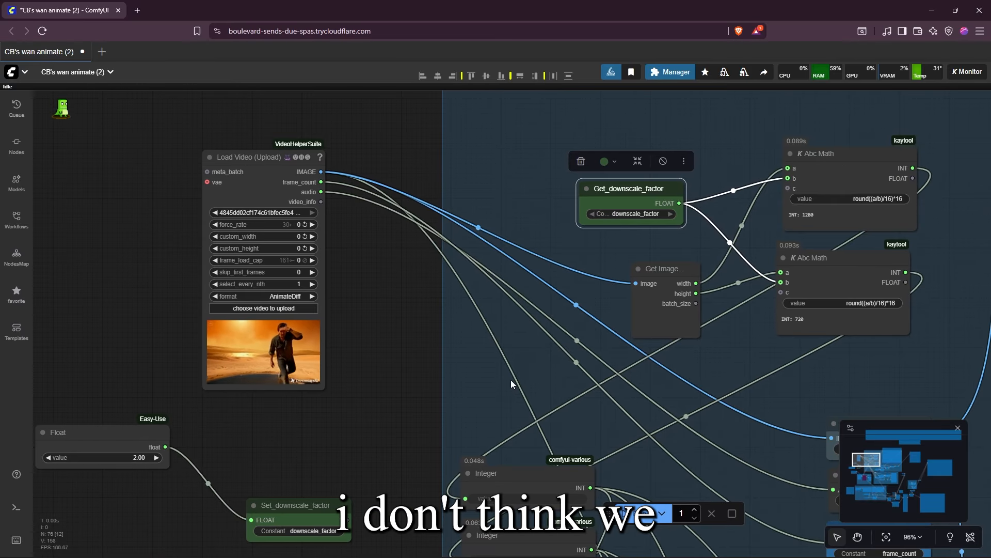
drag(503, 376, 486, 359)
Set the Float value feeding the downscale factor to 1 so the video is processed without downscaling
drag(327, 423, 426, 377)
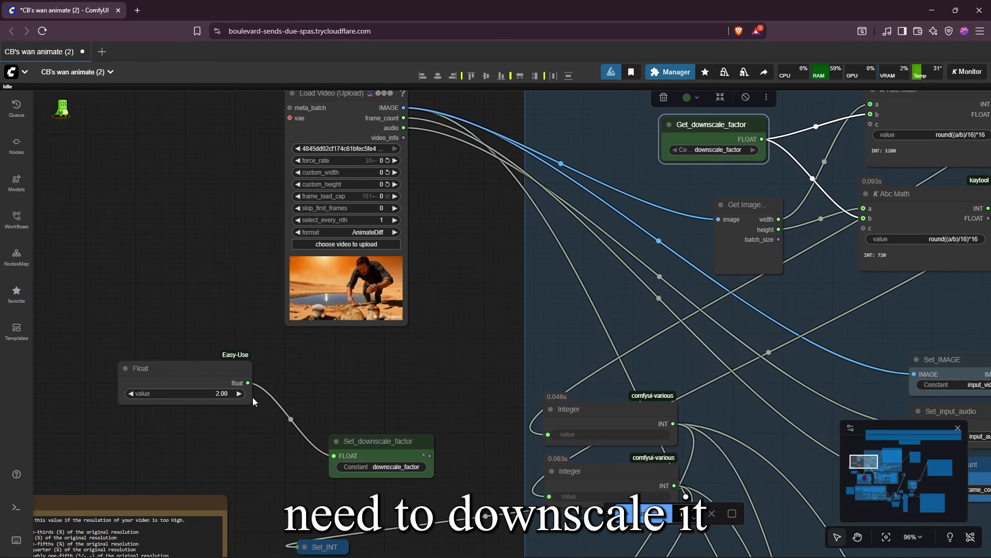
click(221, 394)
text(1)
key(Return)
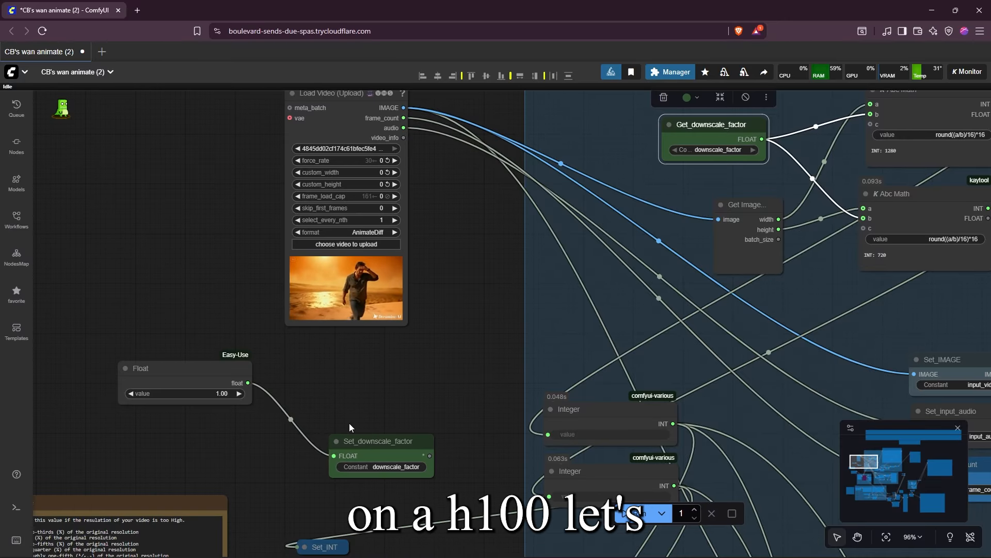
Run the workflow and stop it once the uploaded video's frame has loaded in the Points Editor
scroll(491, 326, down, 2)
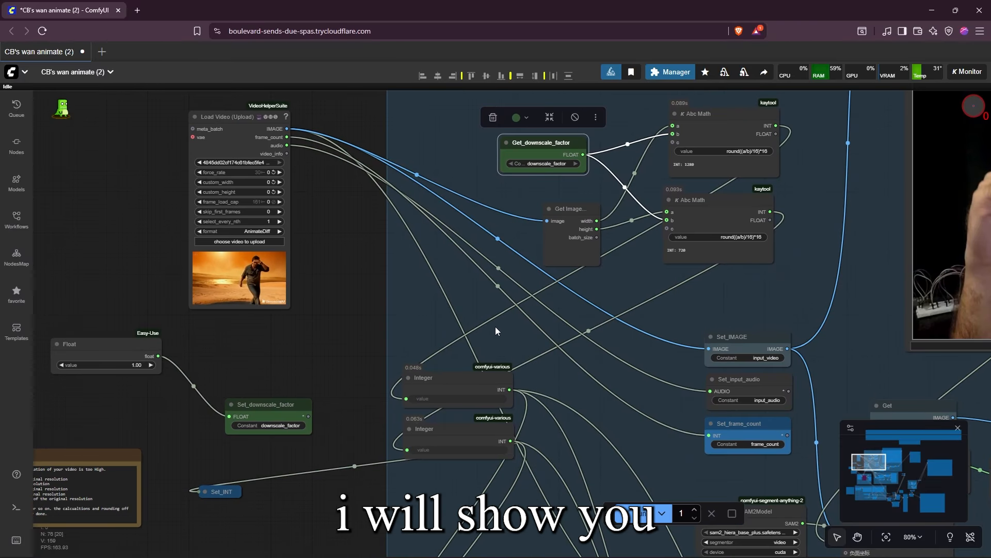
key(ctrl+Return)
drag(678, 311, 290, 325)
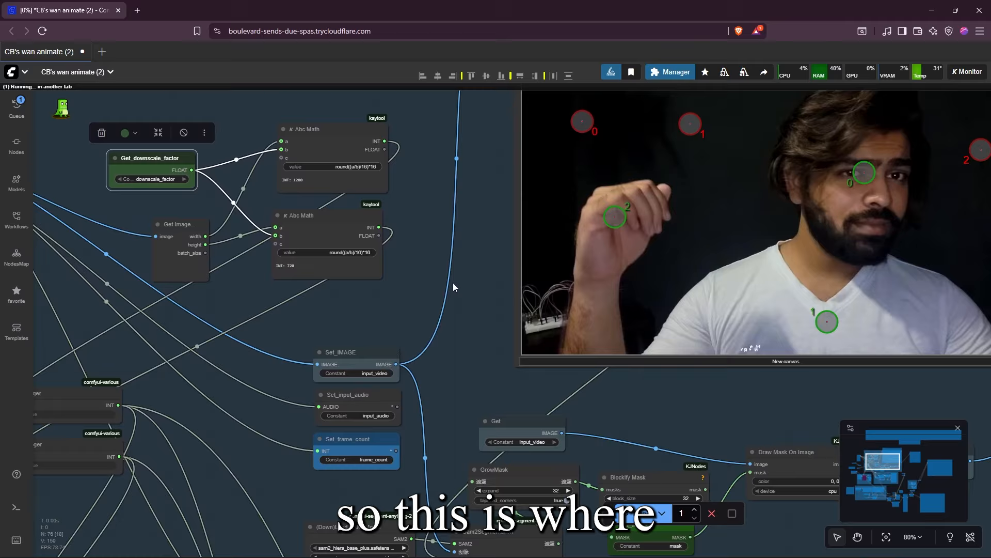
scroll(512, 283, down, 5)
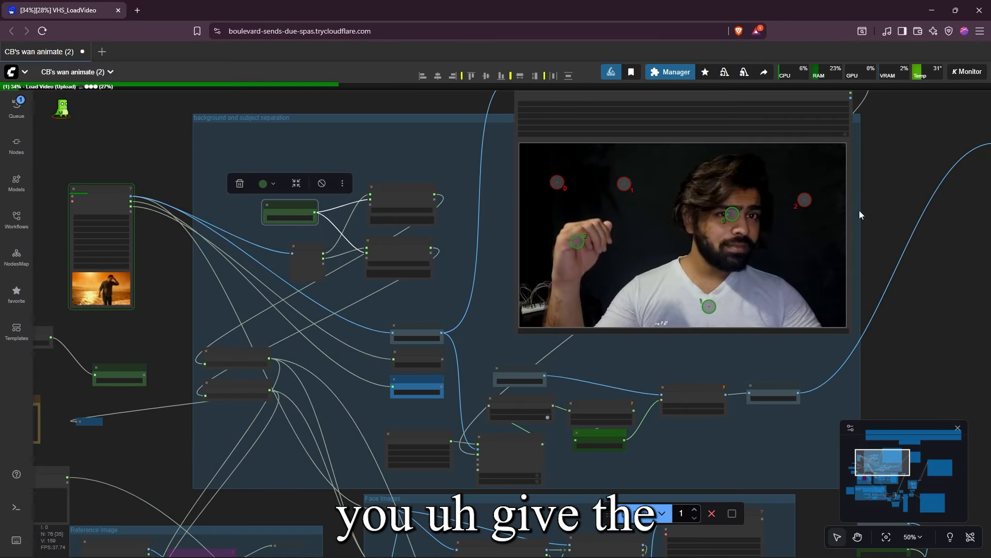
drag(859, 210, 763, 255)
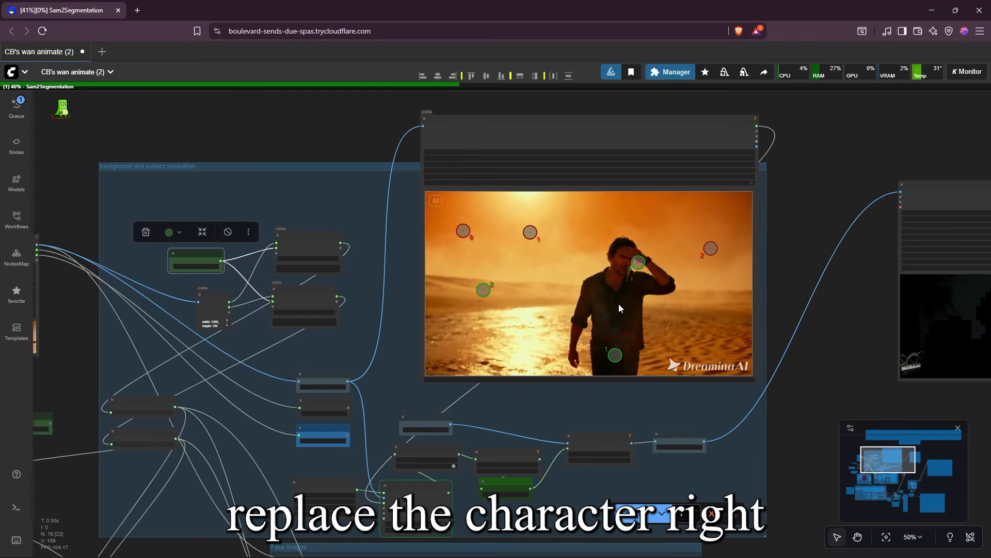
click(711, 514)
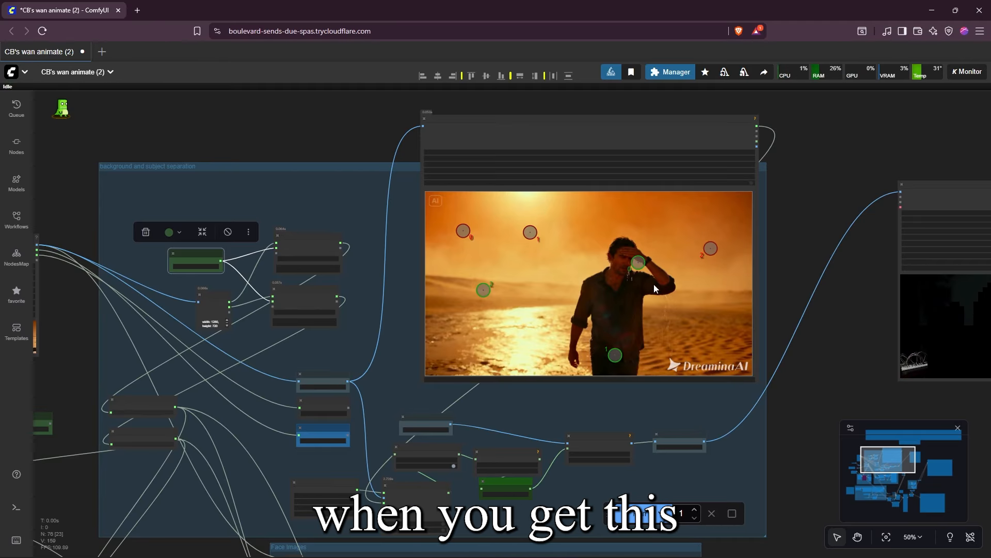
Move the three green points in the Points Editor onto the man's face and torso
drag(399, 301, 588, 282)
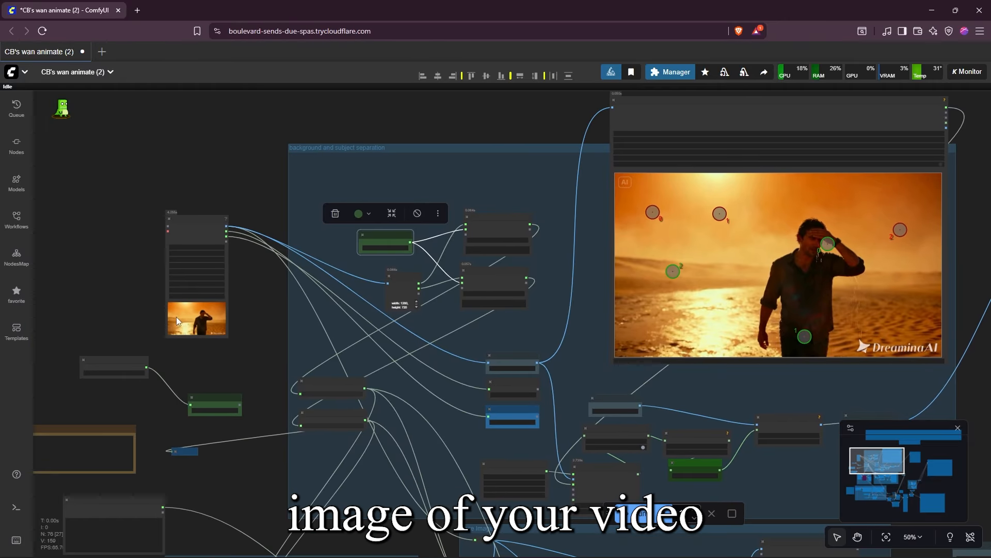
drag(528, 367, 210, 374)
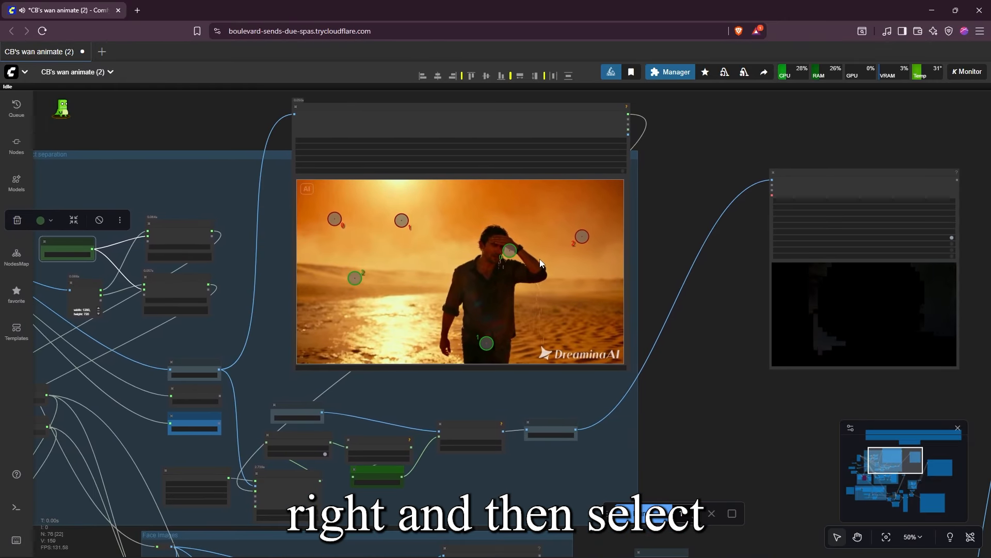
scroll(565, 261, up, 5)
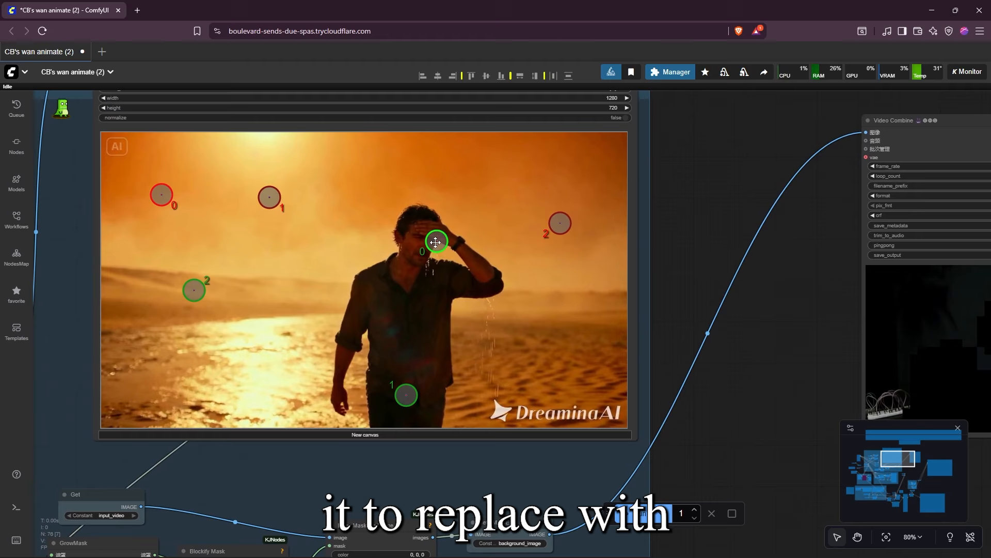
drag(436, 242, 419, 237)
drag(406, 395, 415, 326)
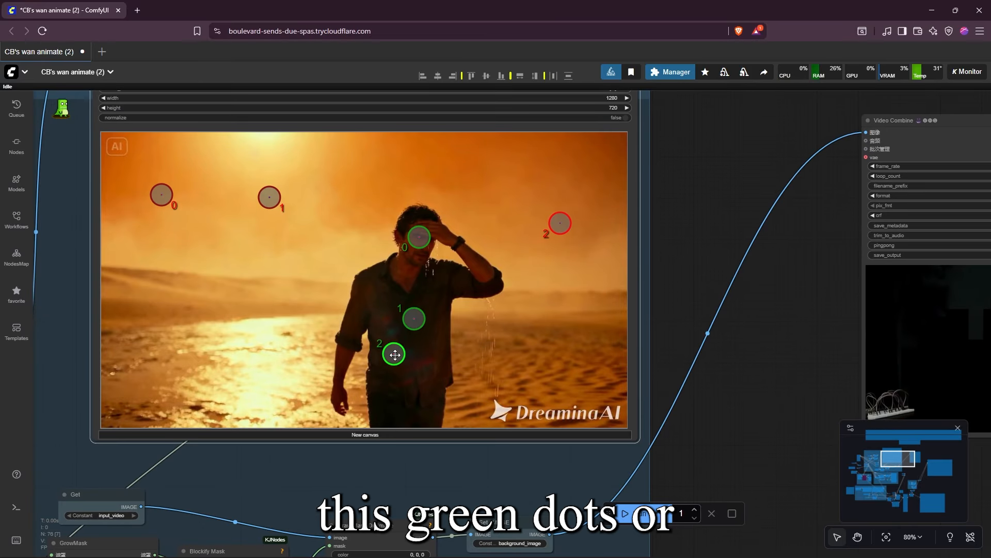
Reset the Points Editor canvas, placing three green points on the man's face, chest and waist and four red points on the background
click(343, 435)
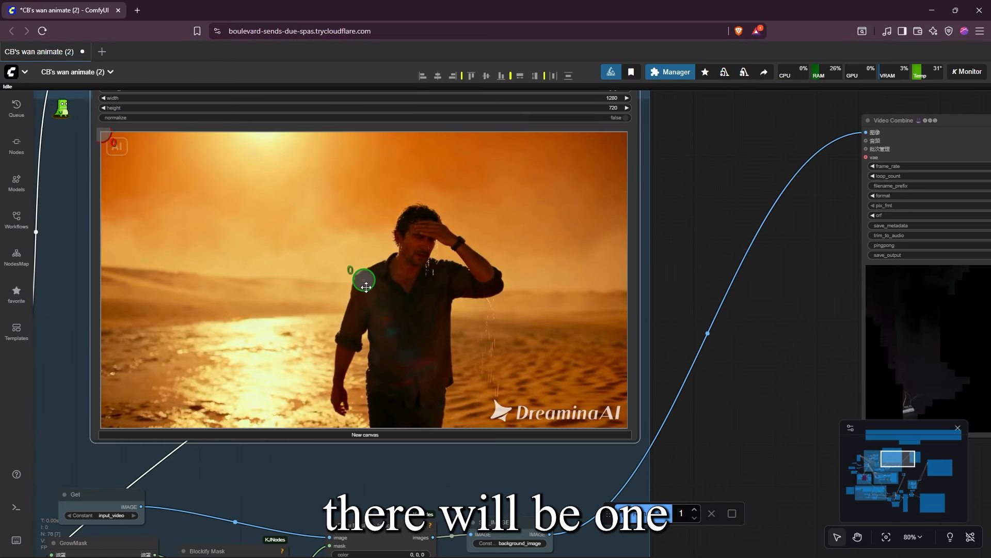
drag(109, 140, 212, 198)
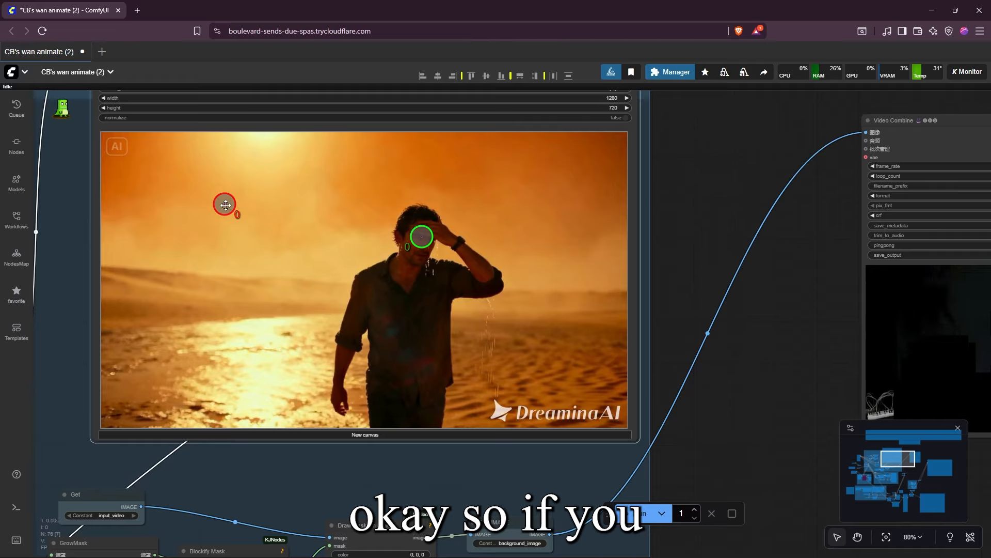
shift+click(399, 305)
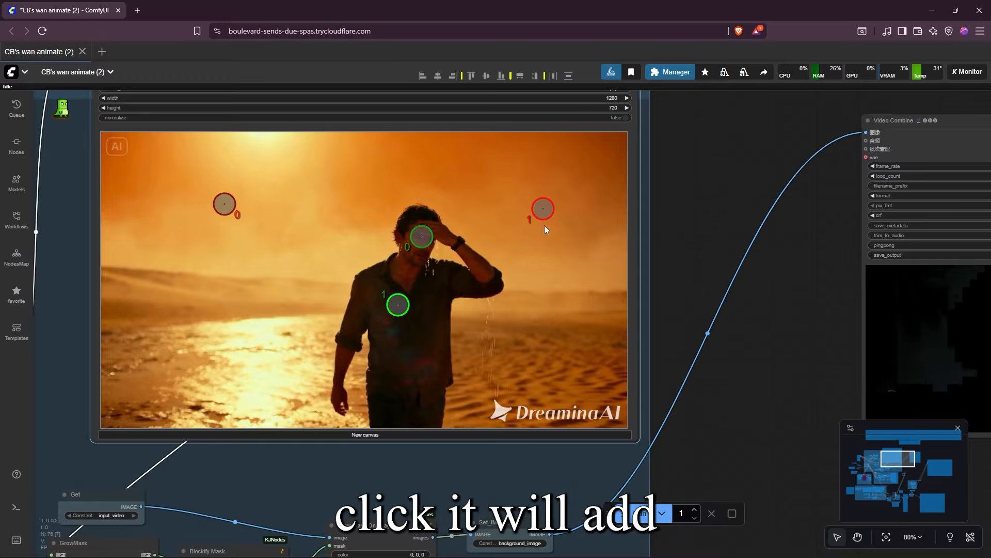
shift+click(412, 387)
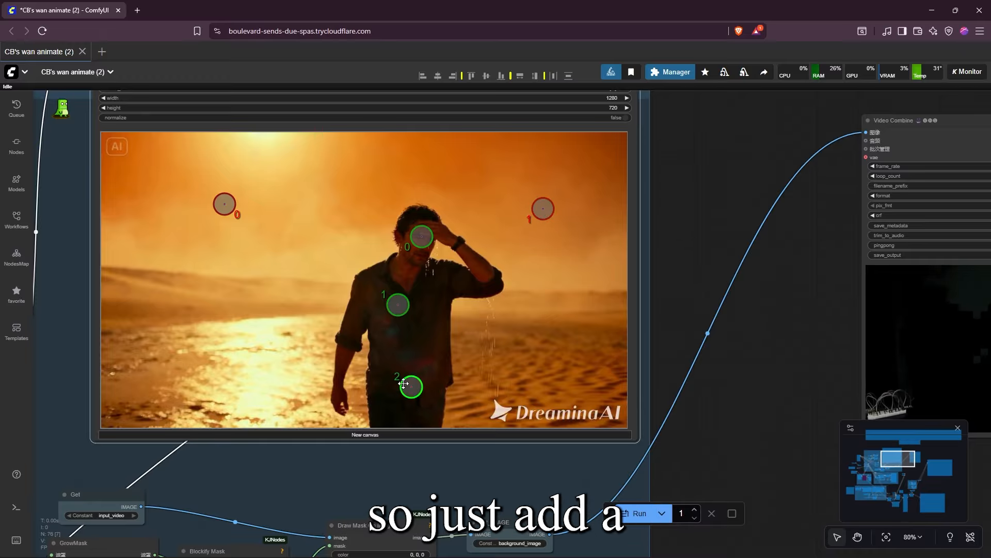
shift+right_click(556, 350)
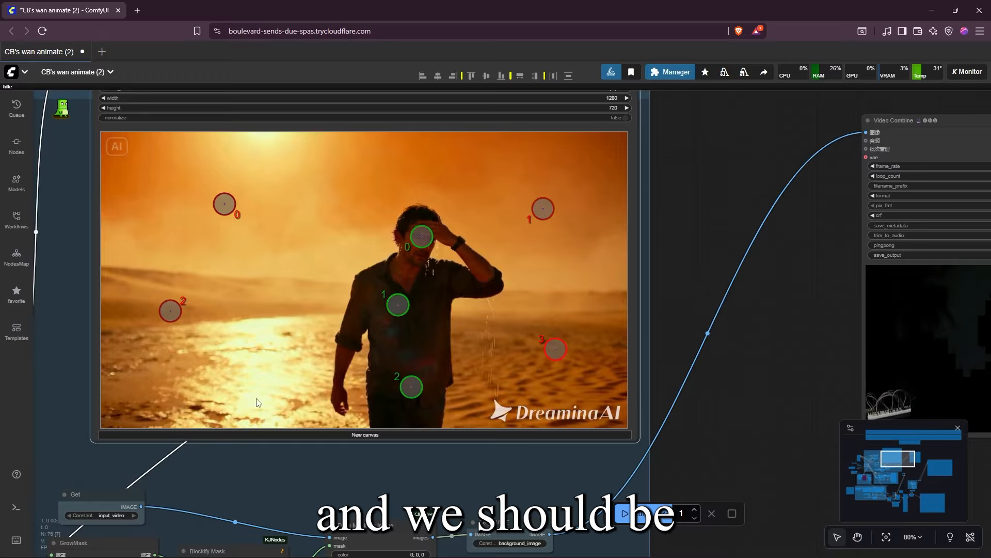
Examine the Reference Image group with its Load Image, Resize Image v2 and Preview Image nodes
scroll(258, 403, down, 9)
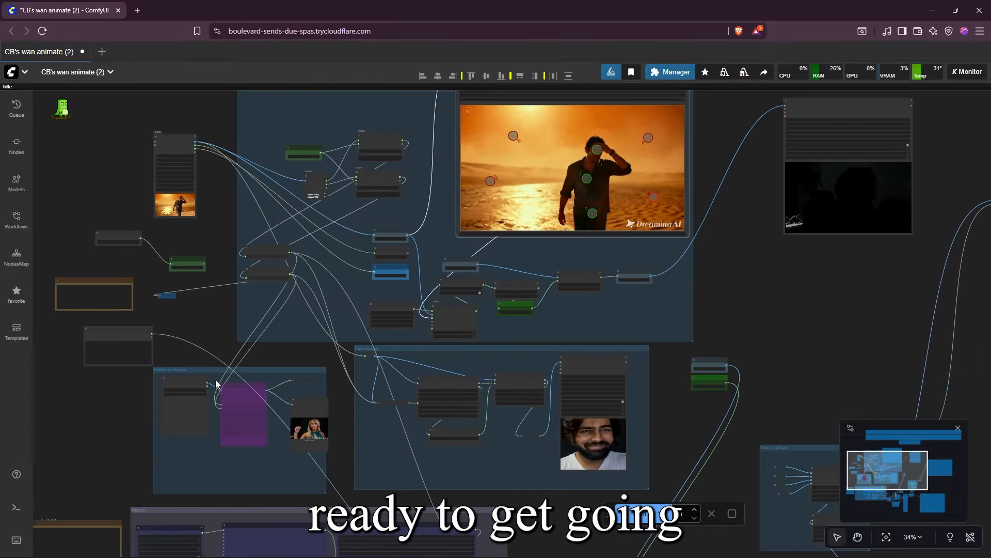
scroll(217, 384, up, 3)
drag(460, 266, 538, 295)
scroll(442, 307, up, 5)
drag(308, 351, 542, 218)
scroll(448, 319, up, 3)
drag(640, 322, 554, 255)
scroll(258, 312, up, 2)
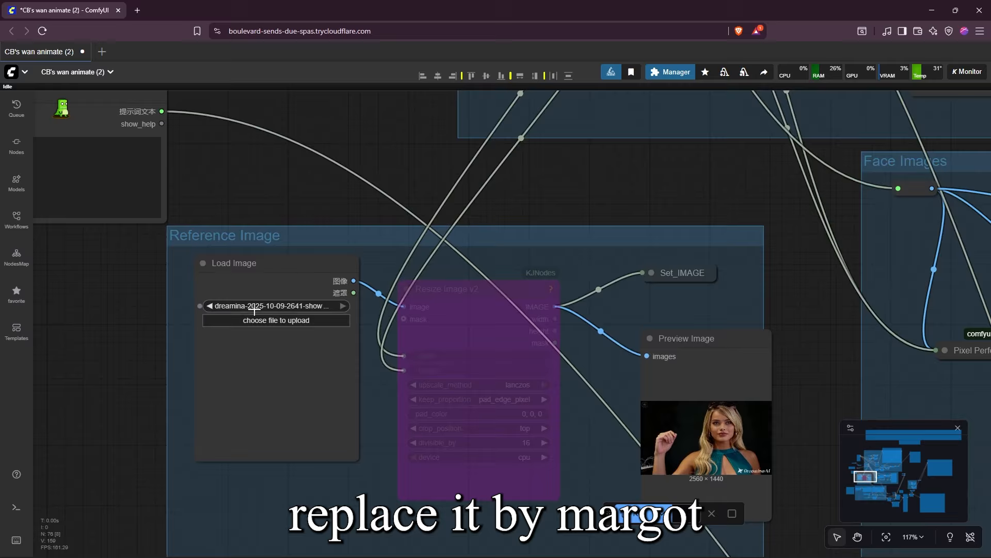
scroll(254, 312, up, 2)
drag(314, 236, 301, 401)
scroll(306, 397, down, 2)
drag(457, 389, 452, 206)
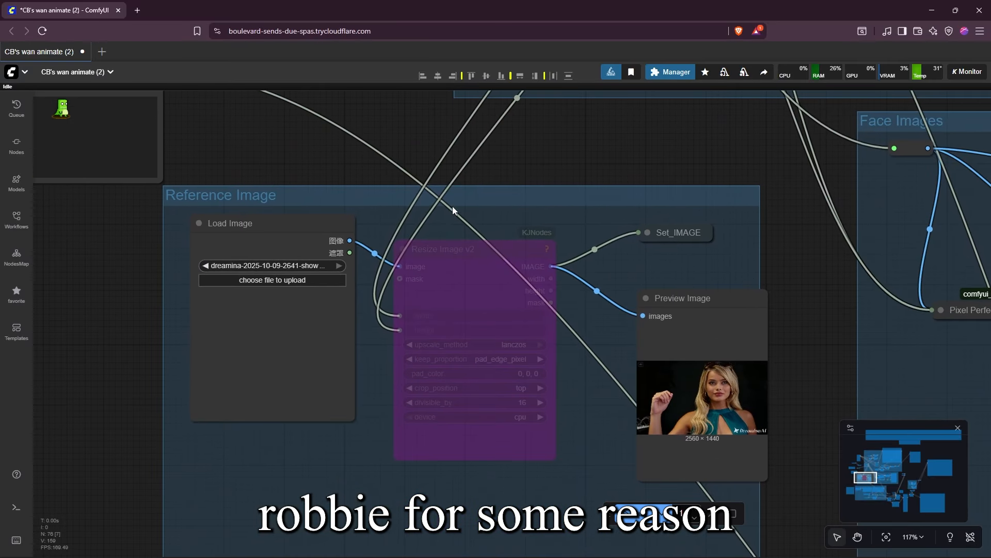
Re-enable the bypassed Resize Image v2 node in the Reference Image group and slightly reposition the Load Image and Preview Image nodes
drag(279, 235, 266, 252)
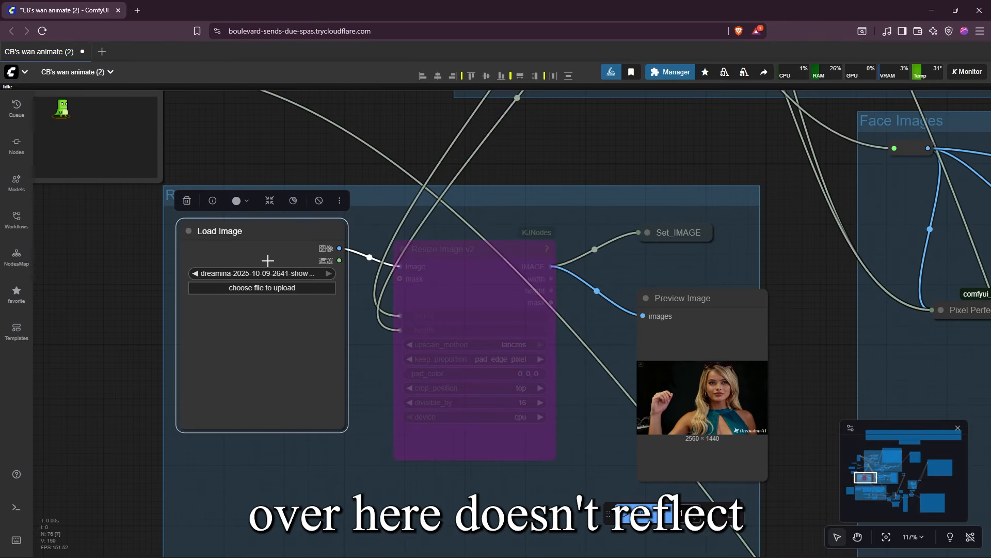
drag(557, 355, 437, 412)
click(343, 326)
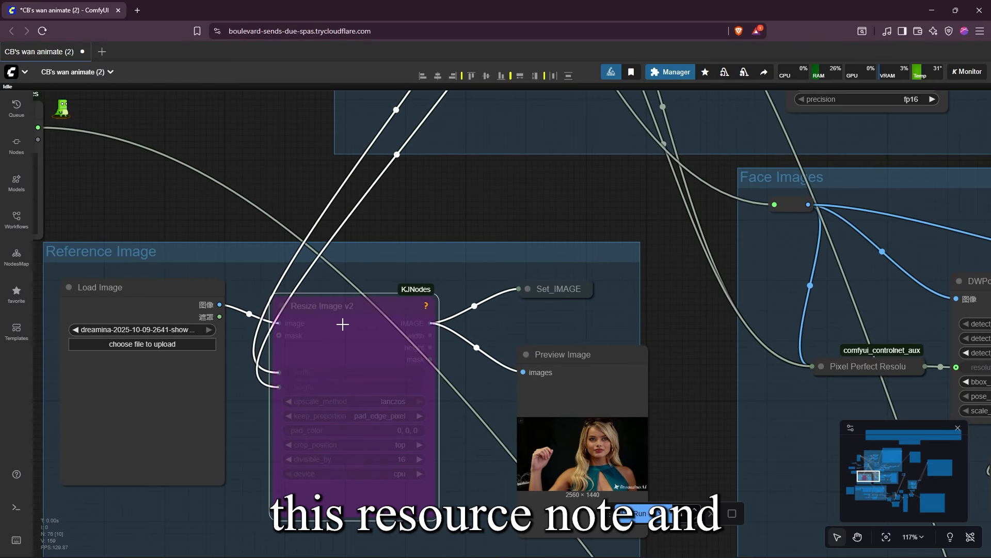
scroll(305, 237, down, 6)
drag(366, 187, 431, 378)
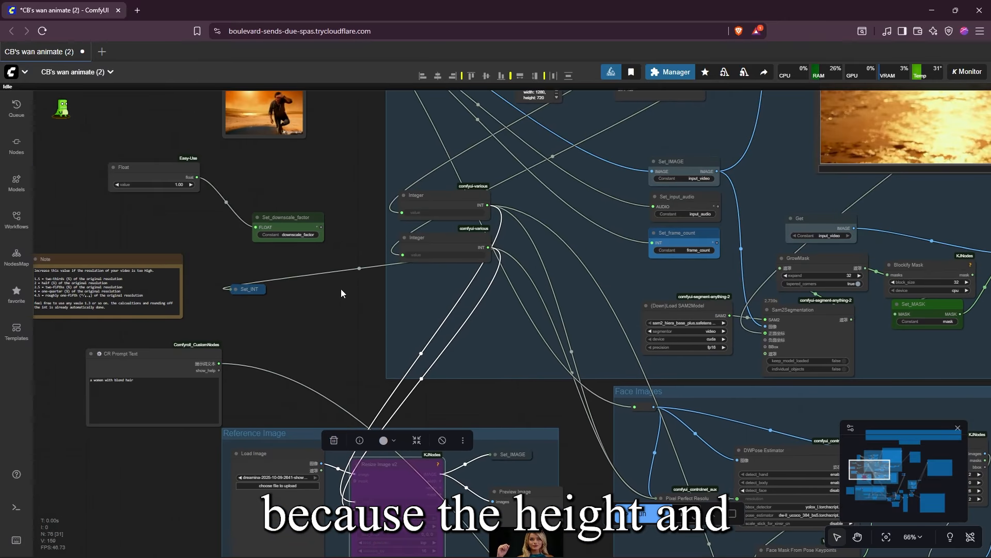
drag(565, 540, 544, 481)
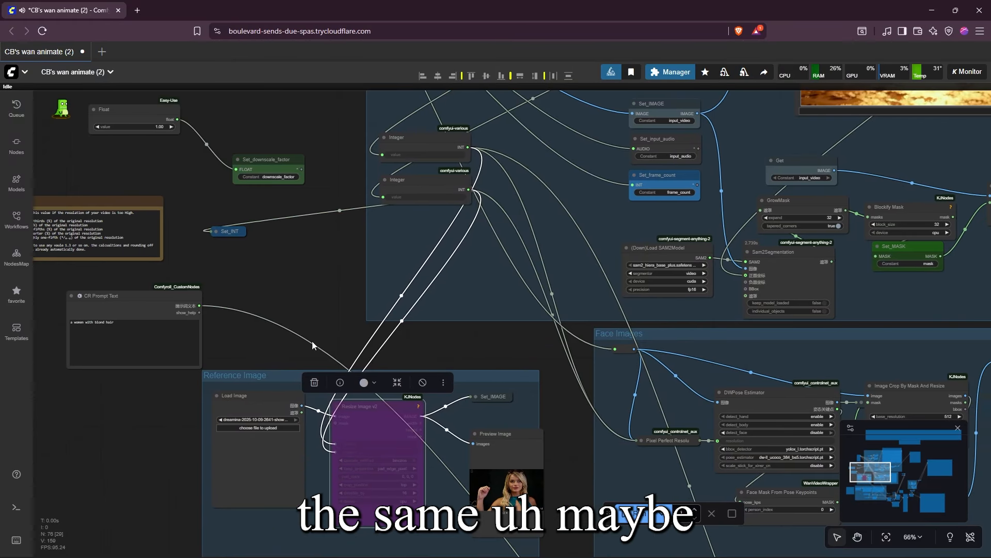
drag(287, 294, 346, 398)
drag(407, 366, 401, 350)
scroll(408, 349, up, 5)
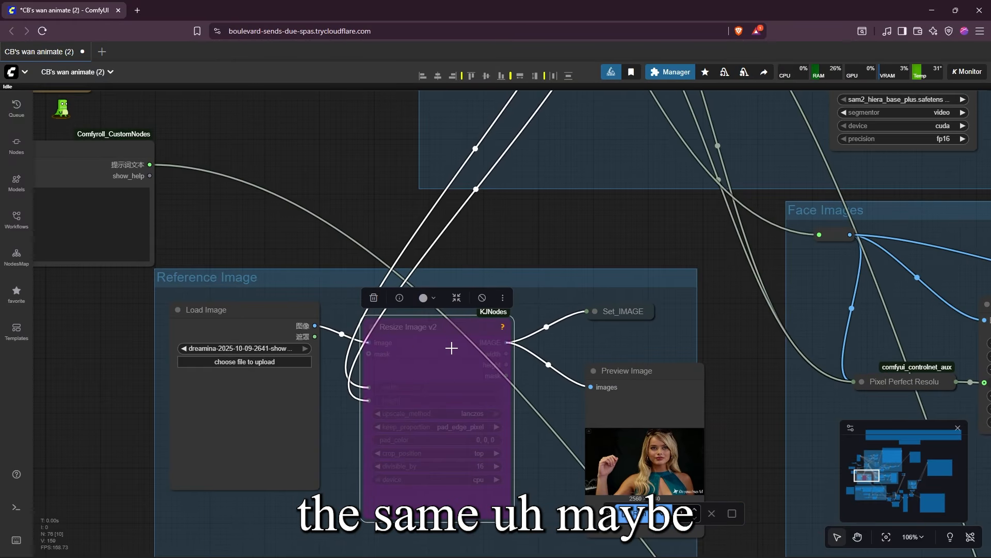
drag(653, 377, 631, 370)
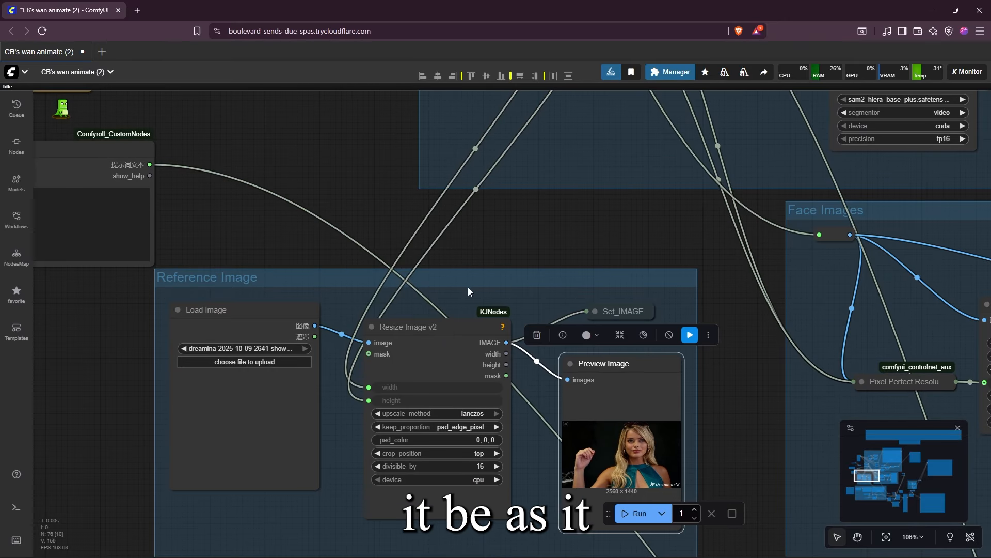
Examine how the Get Image size node and downscale factor feed the width and height calculations
drag(315, 162, 361, 473)
scroll(317, 254, down, 6)
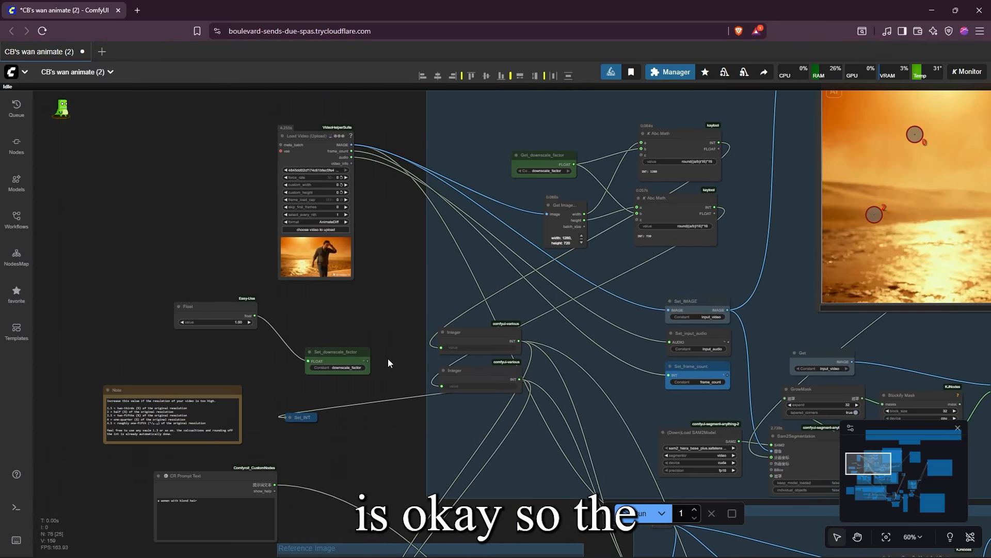
scroll(388, 358, up, 2)
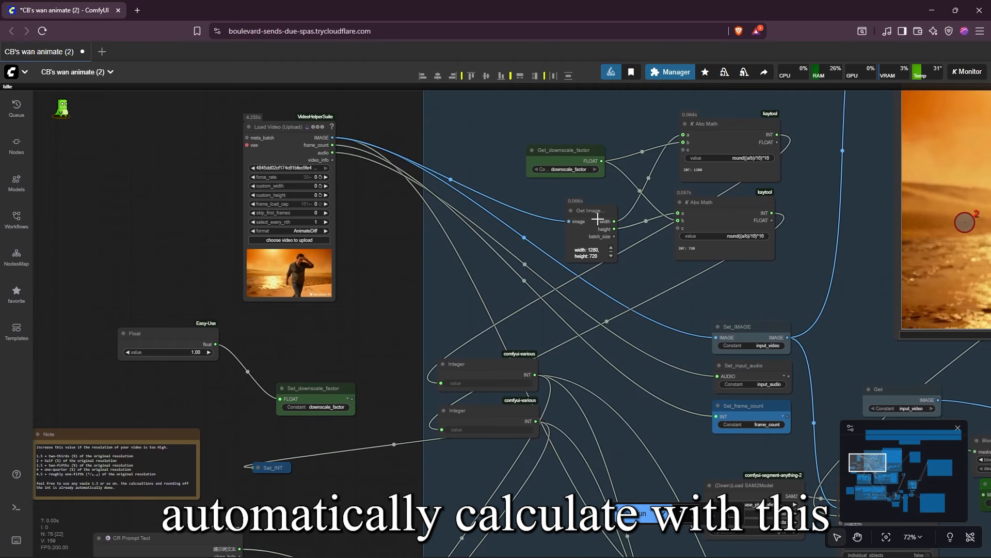
drag(597, 219, 585, 211)
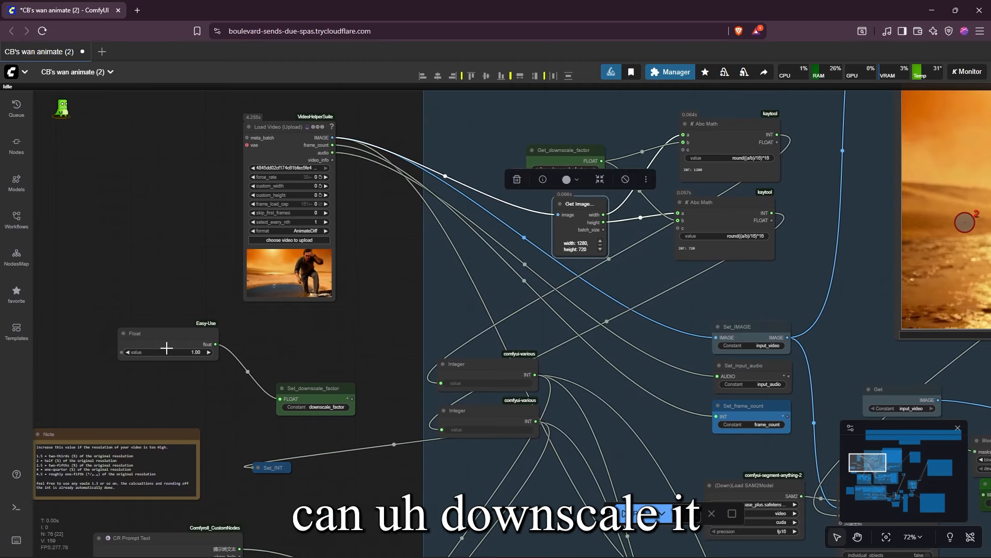
Move the downscale Float node closer to its Note and read the suggested downscale values
drag(167, 347, 155, 365)
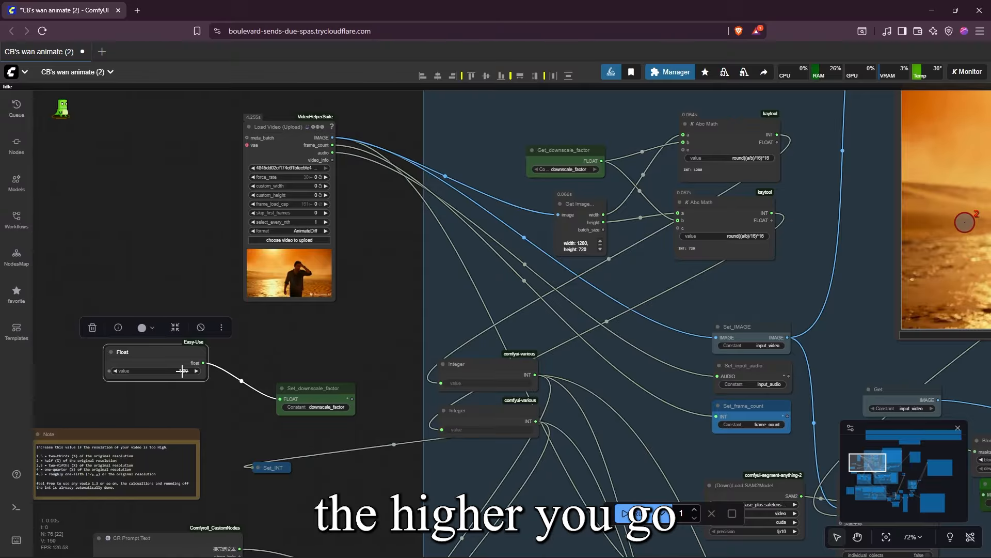
scroll(182, 370, up, 10)
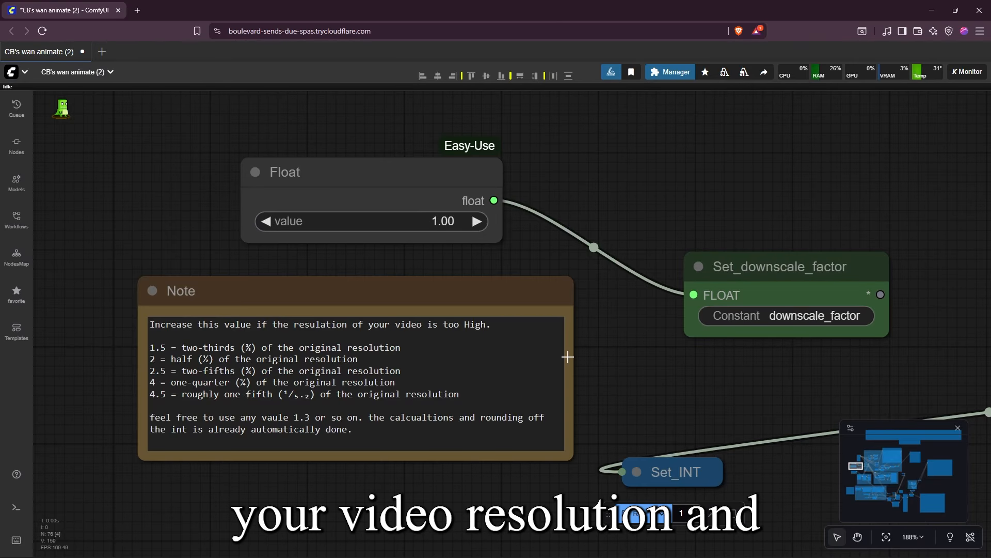
scroll(569, 357, down, 2)
Examine the Resize Image v2 node and its width and height connections in the Reference Image group
drag(570, 361, 462, 429)
scroll(462, 429, down, 6)
drag(669, 358, 357, 117)
scroll(356, 117, down, 9)
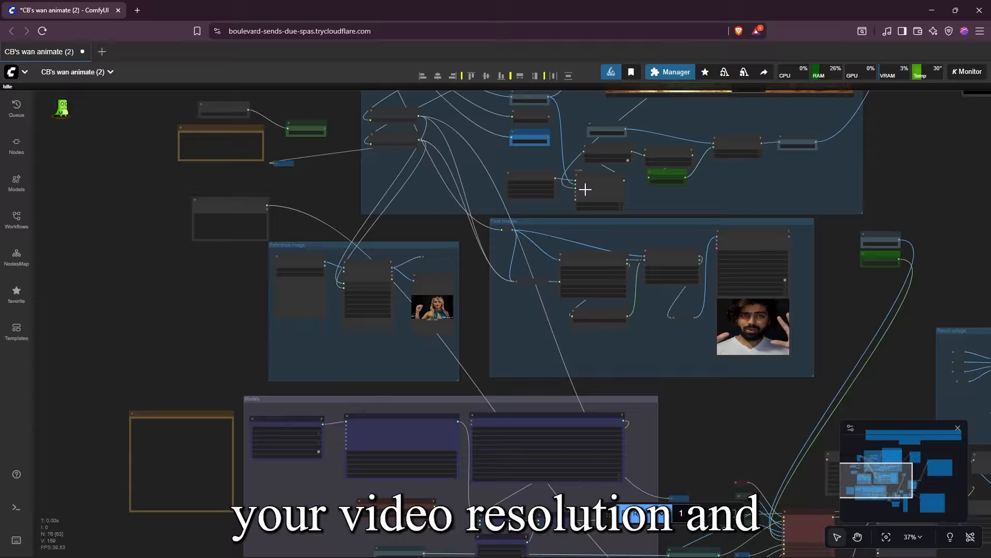
scroll(303, 283, up, 7)
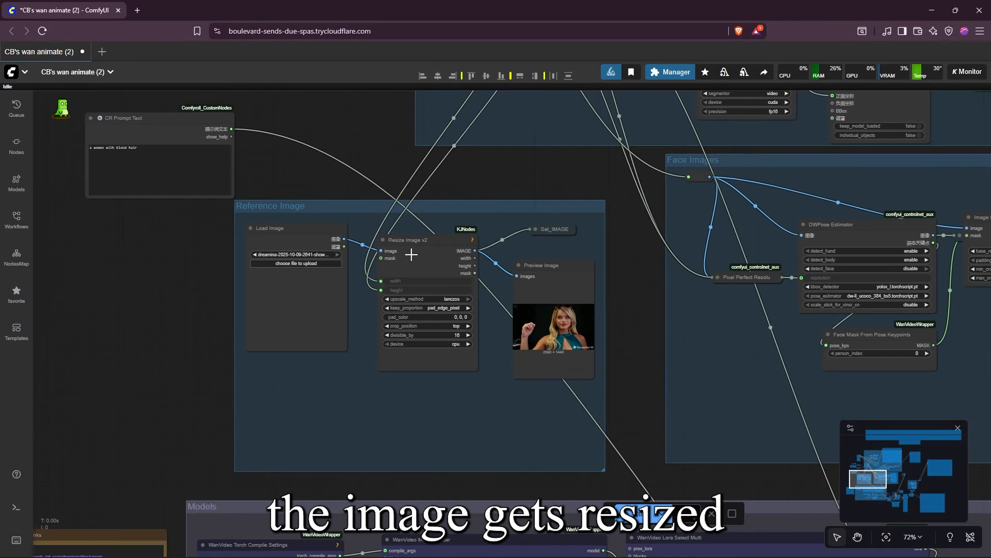
drag(525, 144, 427, 261)
scroll(469, 311, up, 1)
drag(469, 311, 444, 196)
Review the Models group's torch compile and model settings and slightly reposition the WanVideo Model Loader node
scroll(444, 197, down, 3)
drag(382, 500, 419, 258)
scroll(418, 259, up, 3)
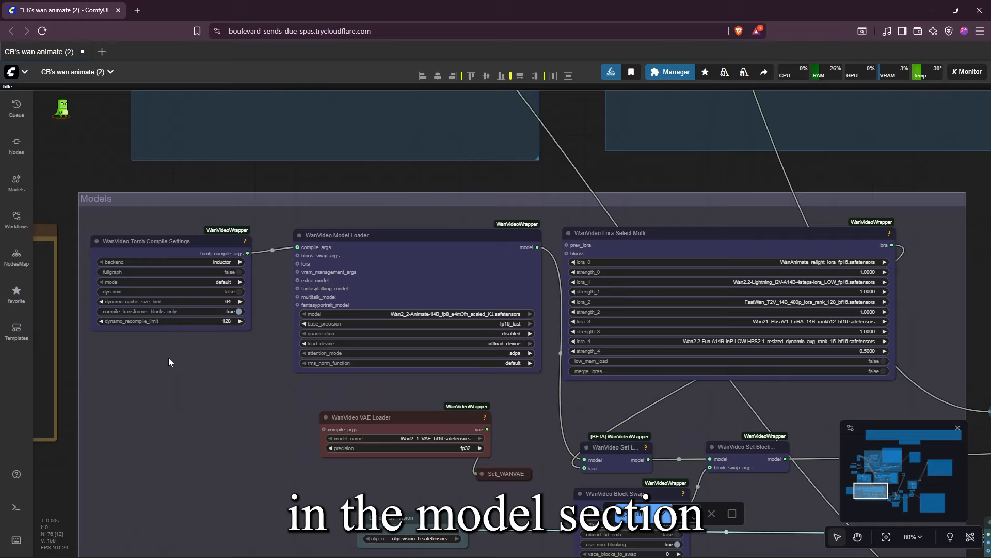
drag(155, 356, 231, 306)
scroll(230, 305, up, 3)
drag(351, 299, 508, 419)
scroll(507, 418, up, 3)
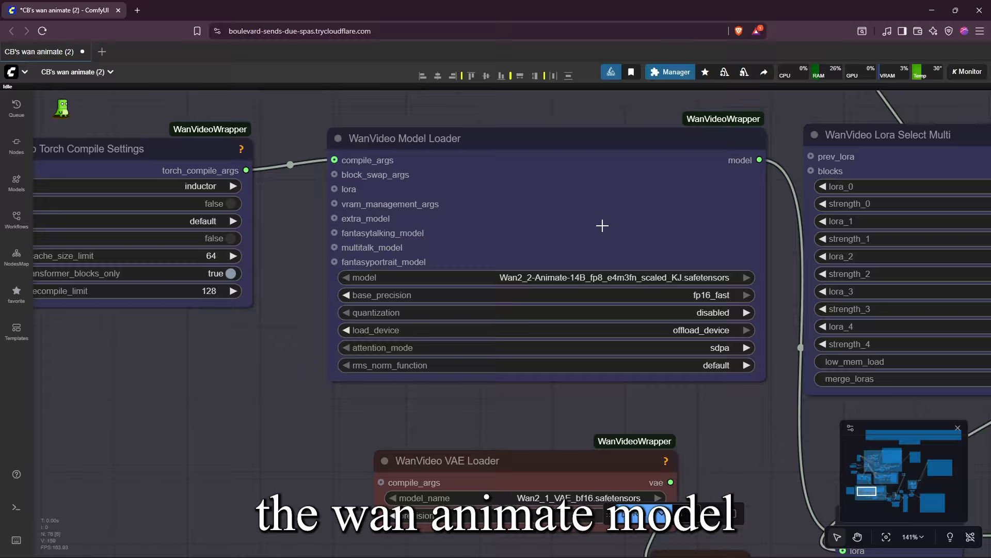
drag(600, 226, 585, 230)
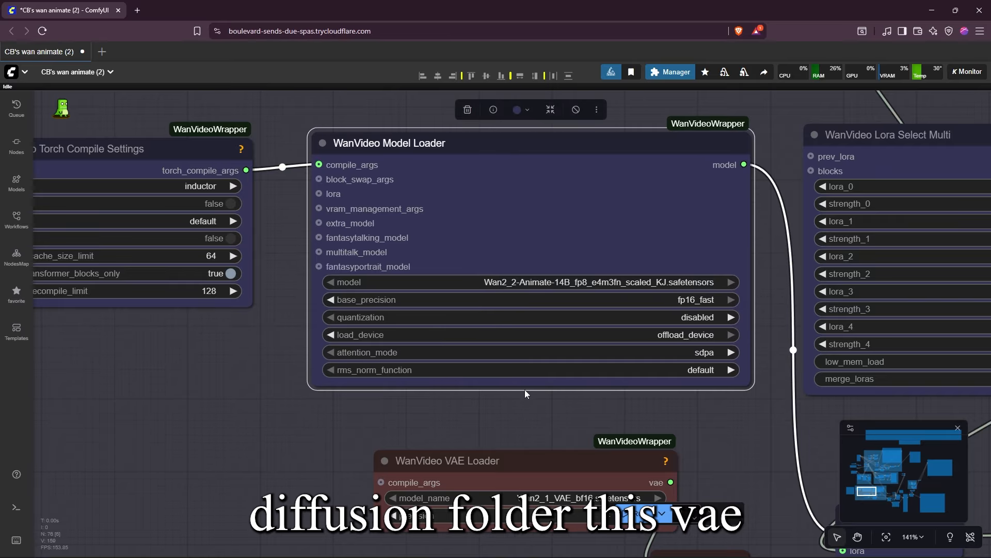
Reposition the WanVideo VAE Loader and Load CLIP Vision nodes in the Models group
drag(560, 422, 466, 236)
drag(472, 278, 380, 277)
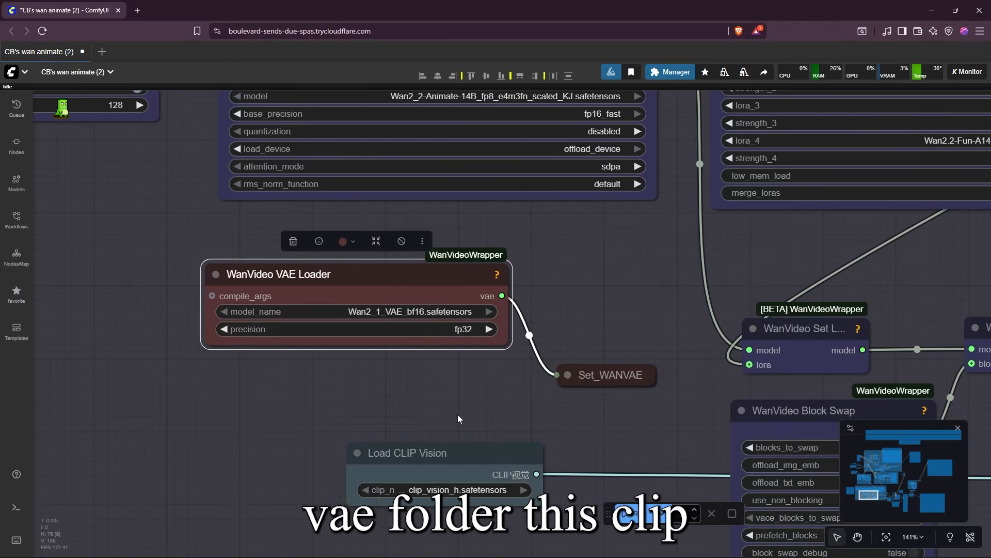
scroll(457, 414, down, 3)
drag(472, 382, 412, 357)
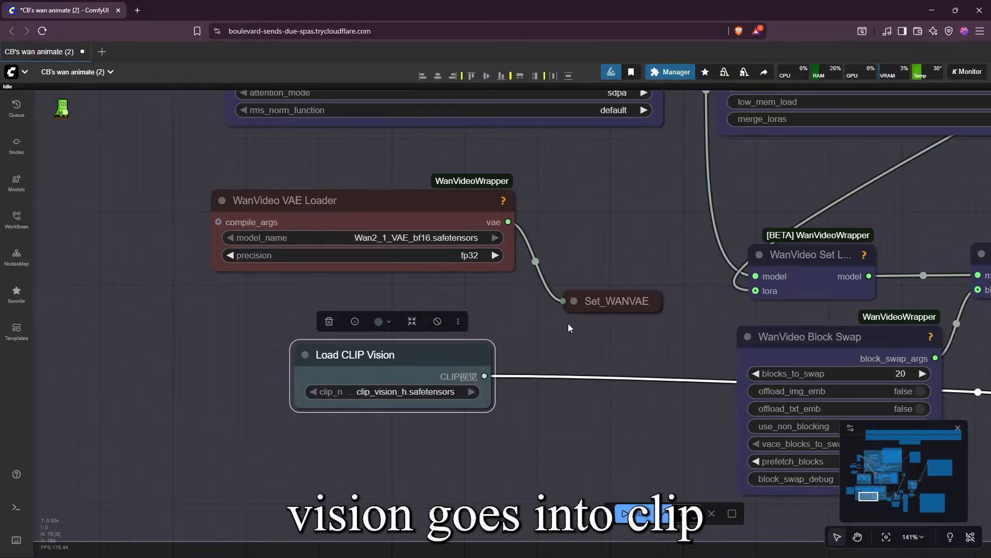
Slightly reposition the WanVideo Lora Select Multi node and review its selected LoRA names and strengths
drag(649, 258, 468, 430)
scroll(468, 430, down, 3)
drag(599, 343, 473, 433)
scroll(473, 433, down, 2)
mouse_move(563, 302)
mouse_down()
mouse_move(565, 288)
mouse_move(559, 294)
mouse_up()
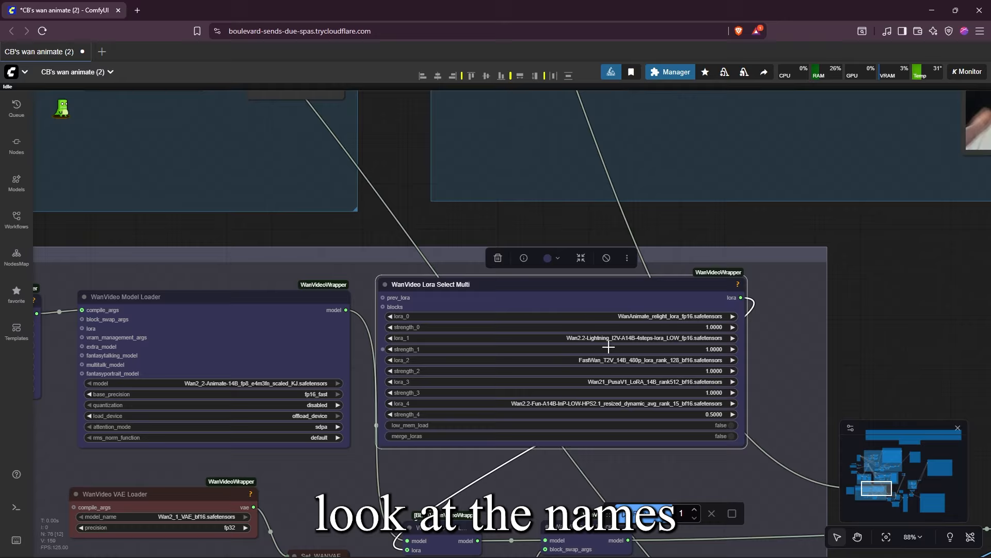
Run the workflow to start generating the character replacement
drag(414, 464, 516, 441)
scroll(593, 392, down, 9)
drag(730, 407, 538, 463)
drag(568, 396, 520, 487)
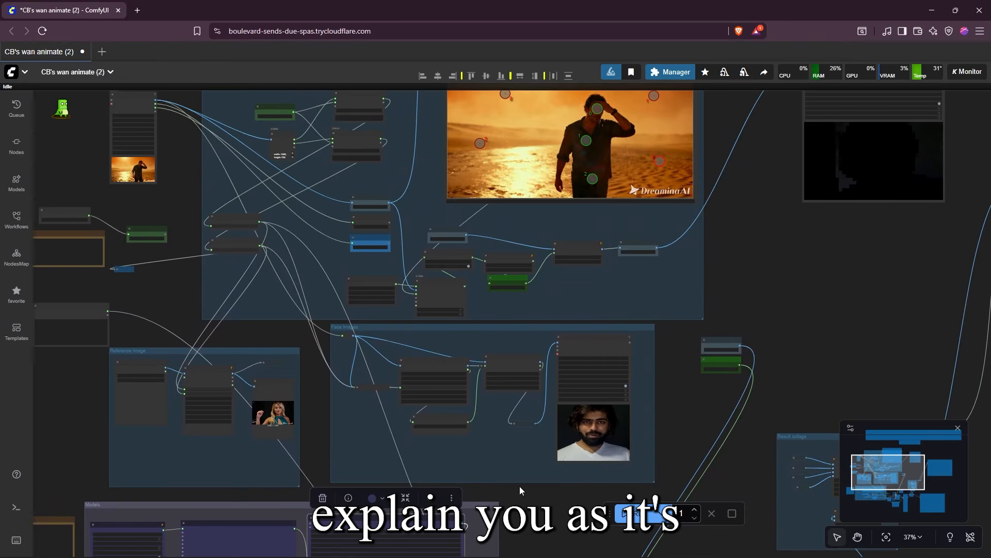
key(ctrl+Return)
Examine the Sam2Segmentation and GrowMask nodes that build the subject's mask
scroll(449, 145, up, 7)
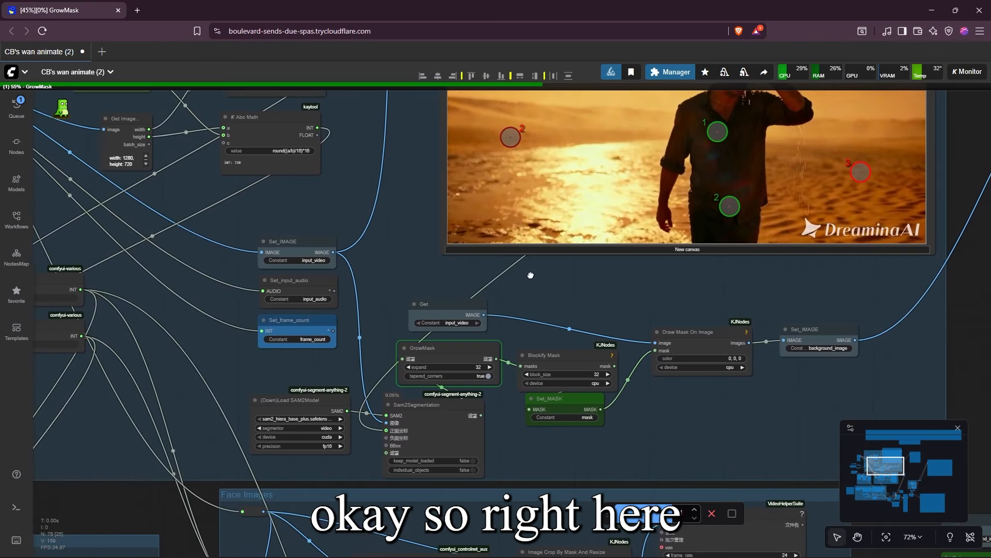
drag(531, 320, 489, 316)
click(403, 399)
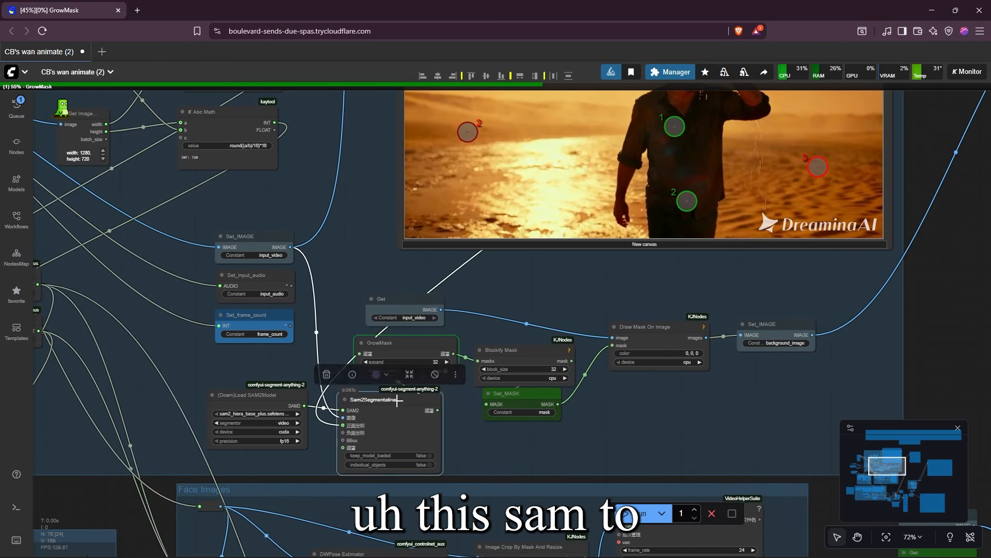
drag(403, 399, 403, 399)
drag(543, 325, 533, 357)
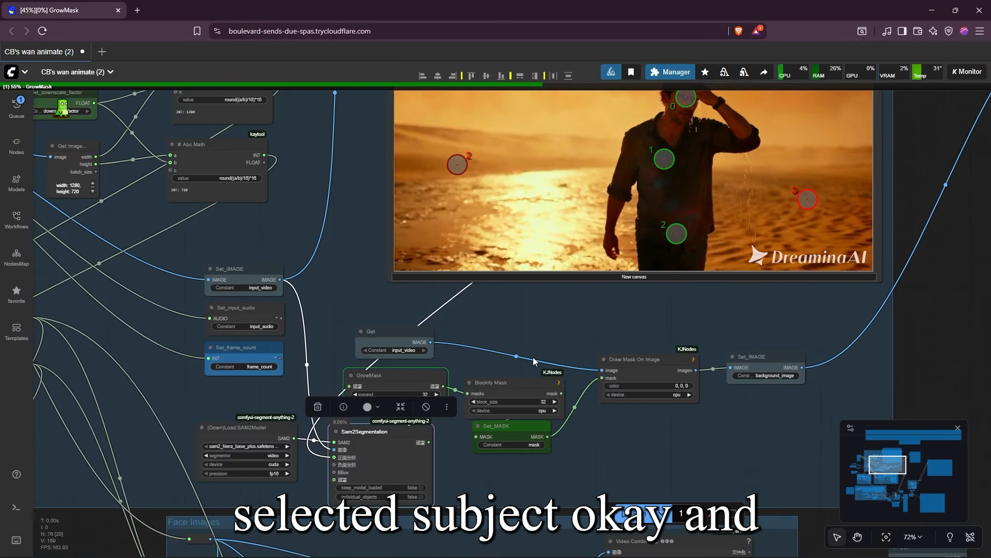
scroll(442, 361, up, 4)
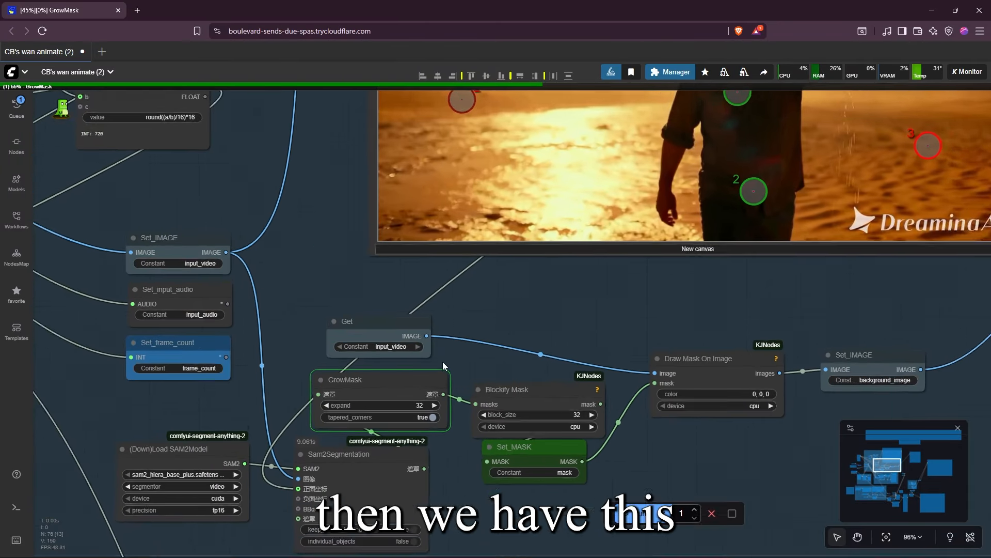
click(393, 381)
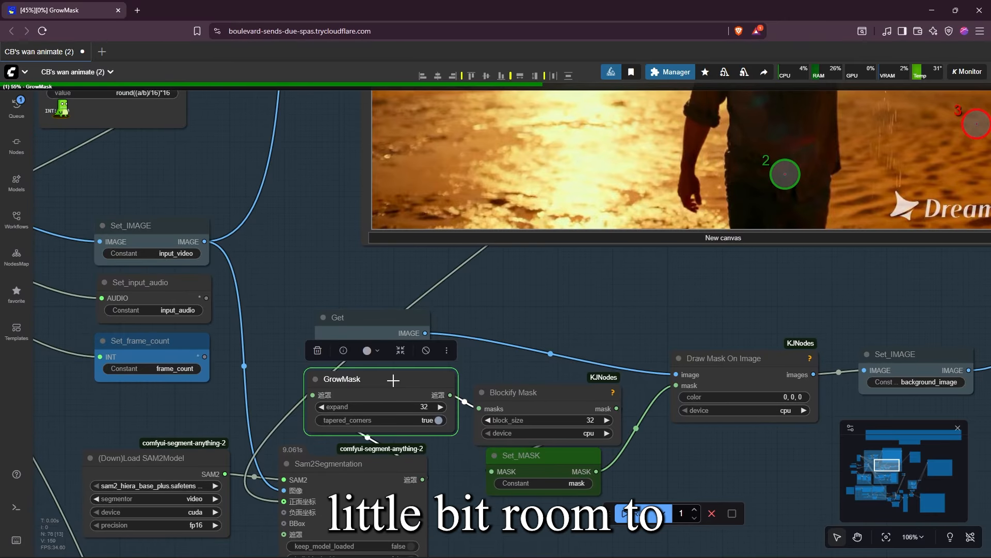
Inspect the area around the man's head and body in the Points Editor image
drag(661, 258, 483, 431)
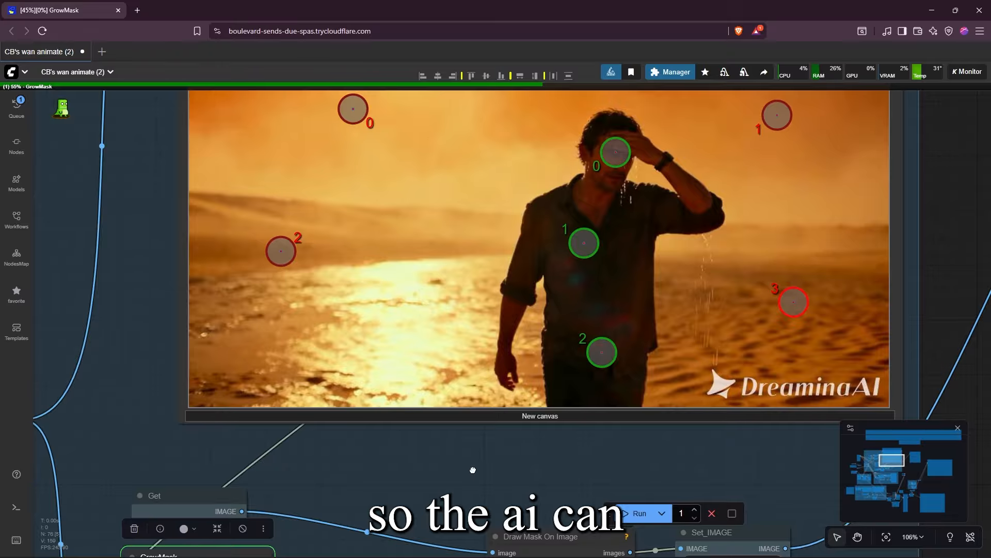
scroll(473, 470, down, 4)
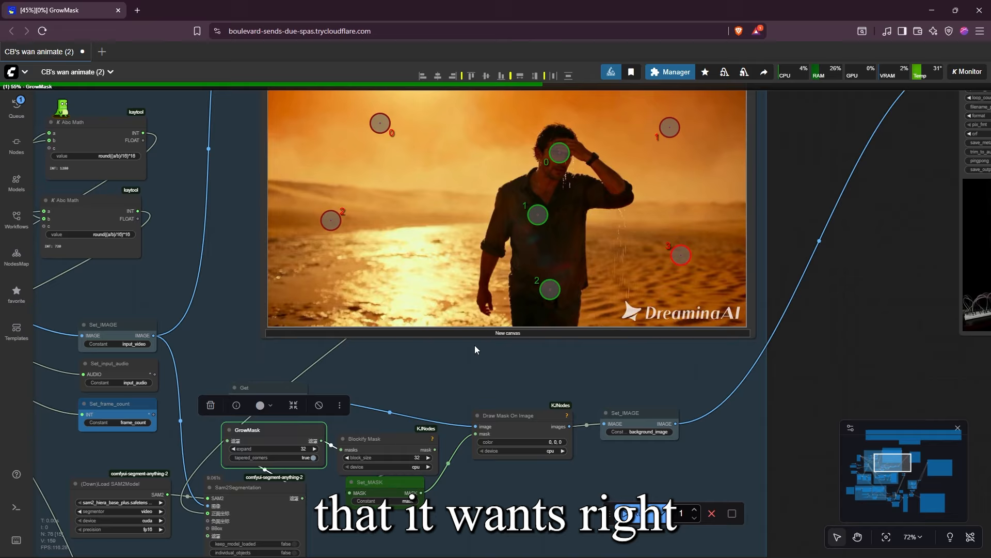
scroll(488, 368, down, 1)
drag(487, 371, 489, 457)
scroll(541, 255, up, 1)
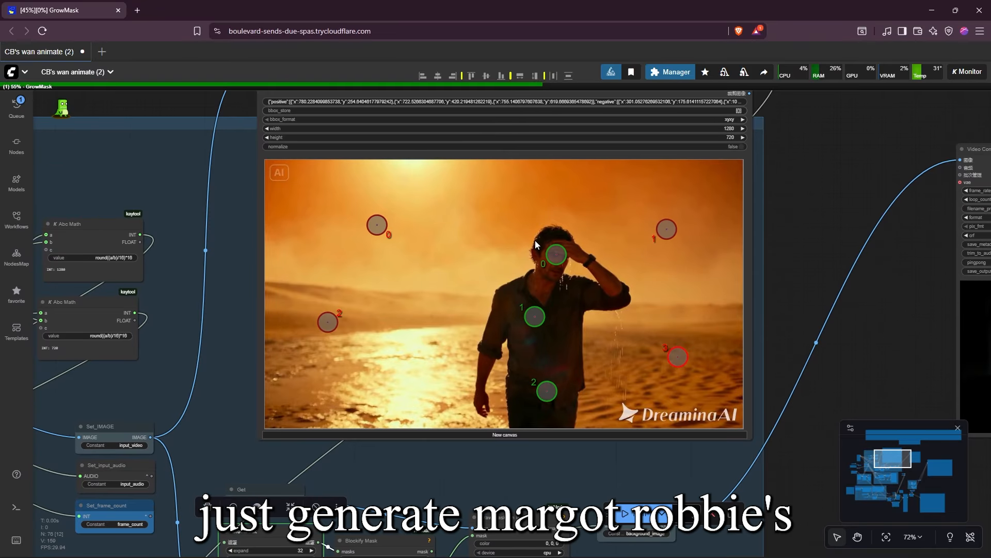
scroll(624, 239, up, 6)
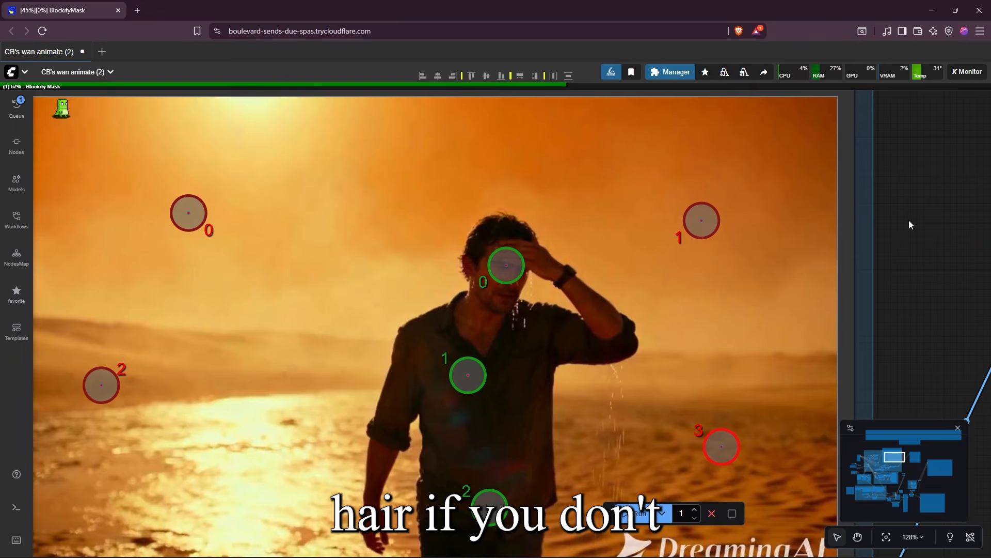
drag(896, 233, 936, 235)
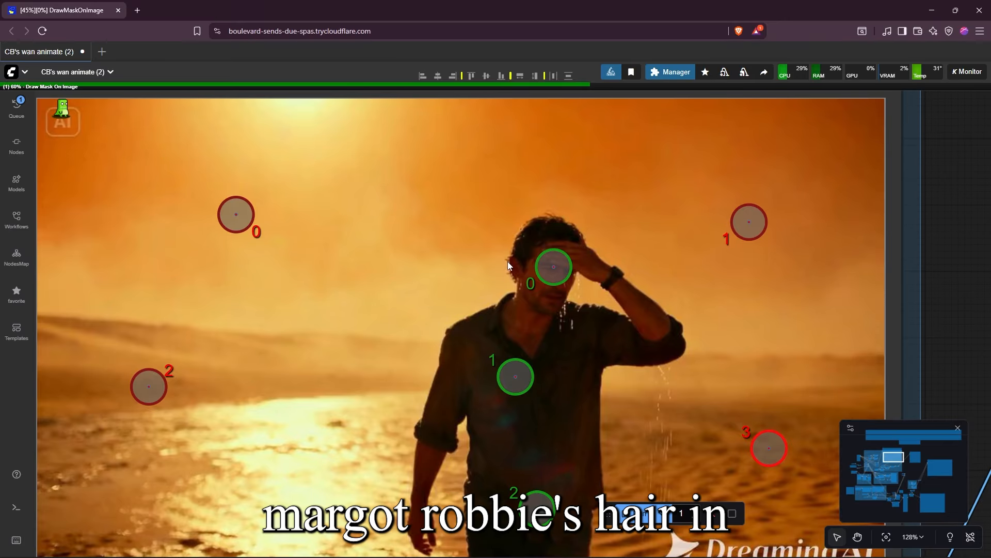
scroll(927, 238, down, 5)
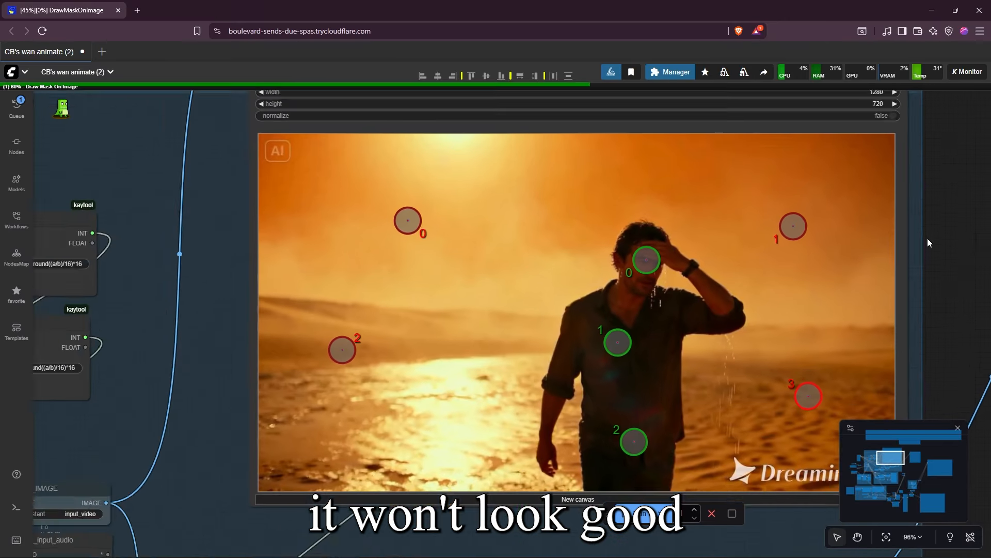
Examine GrowMask's expand setting and follow Blockify Mask and Draw Mask On Image to the masked video preview
drag(676, 411, 517, 305)
scroll(382, 394, up, 3)
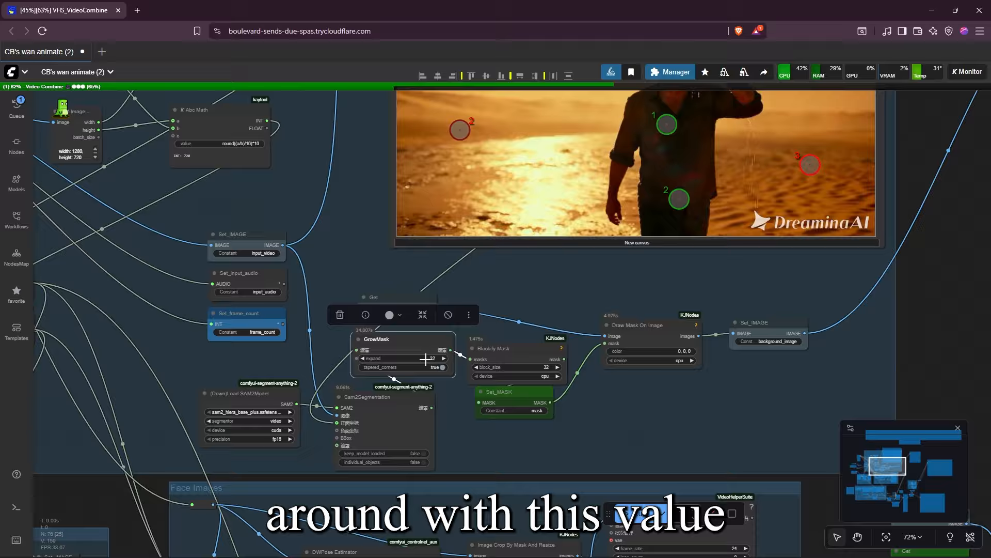
scroll(443, 389, up, 3)
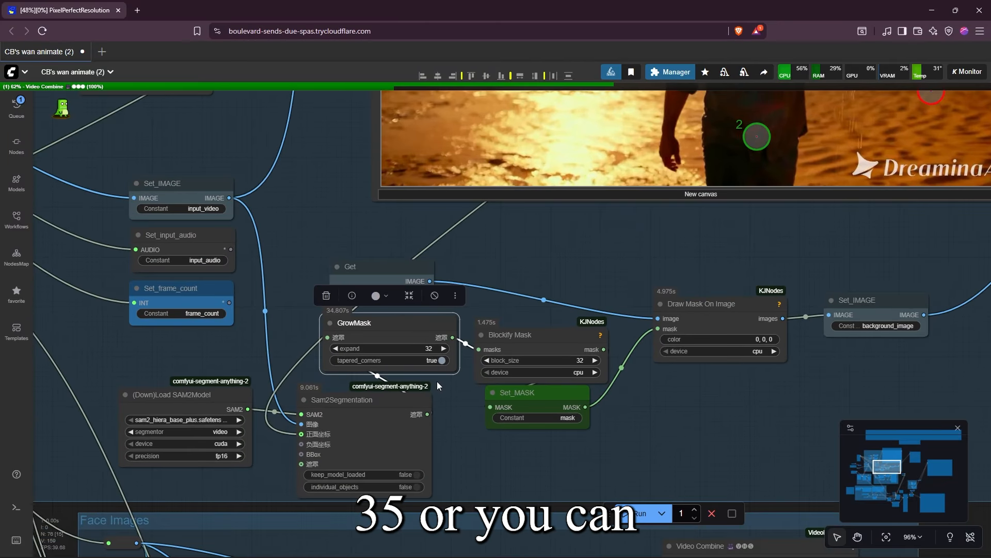
drag(470, 388, 487, 392)
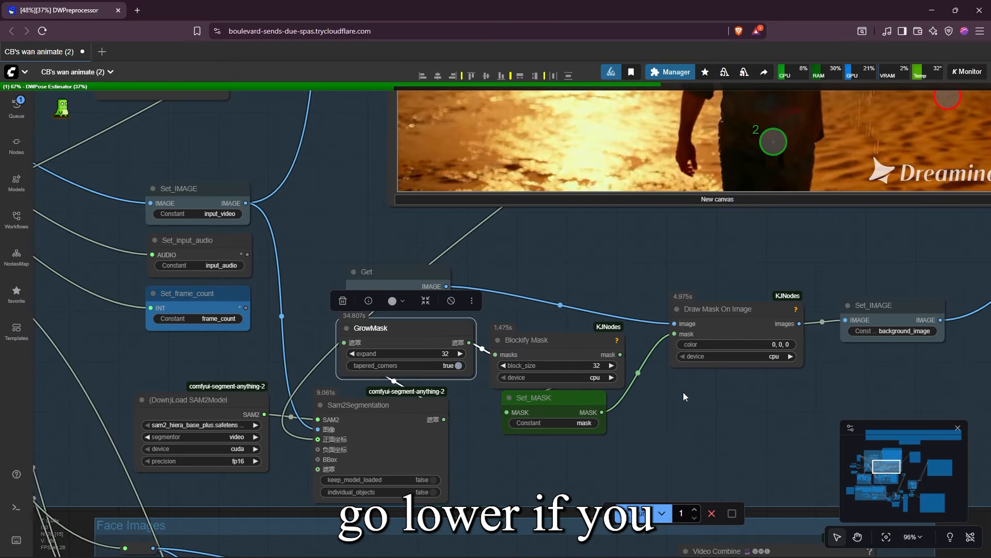
drag(684, 393, 492, 393)
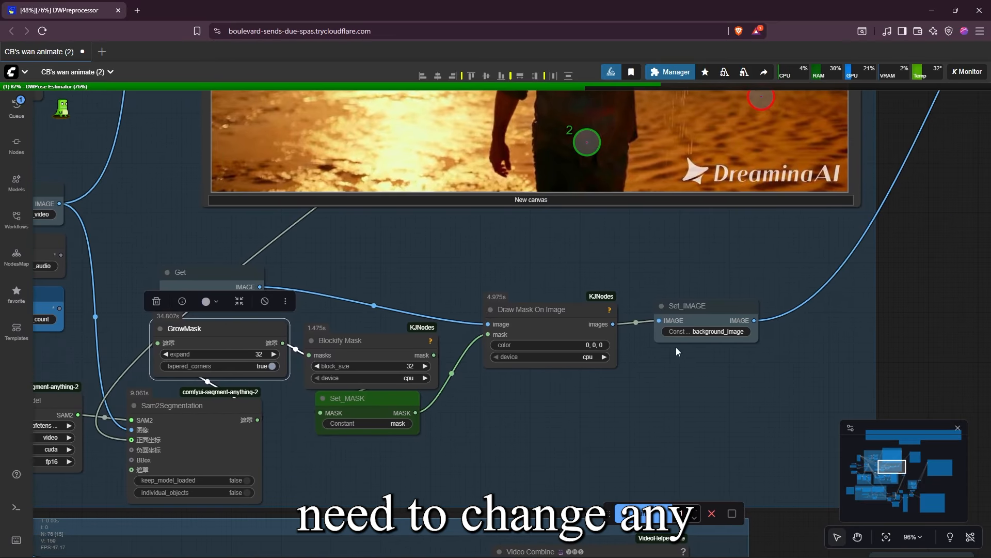
scroll(599, 442, down, 5)
drag(775, 351, 570, 428)
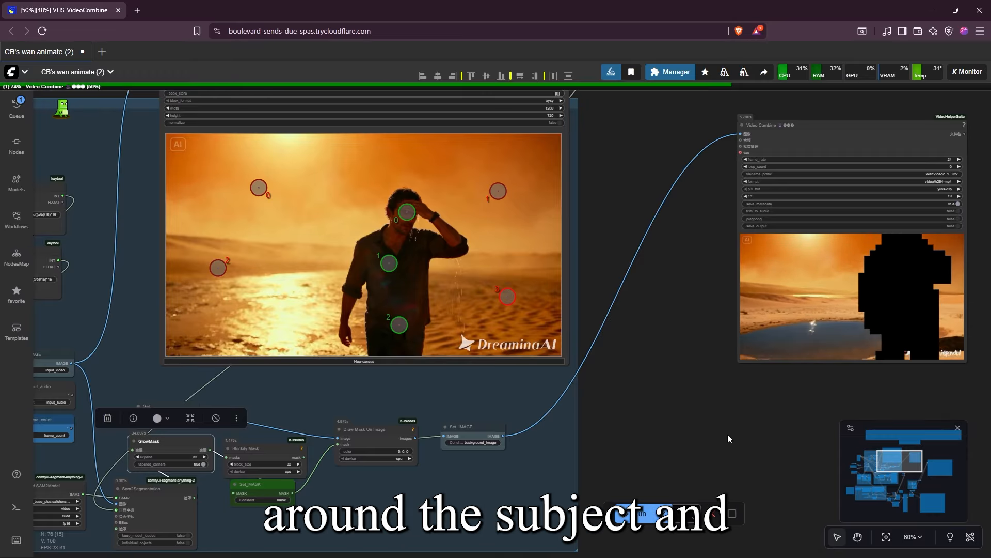
Examine the Face Images group and its cropped face video preview
drag(702, 454, 633, 302)
scroll(706, 290, down, 3)
scroll(491, 487, up, 4)
drag(491, 486, 621, 343)
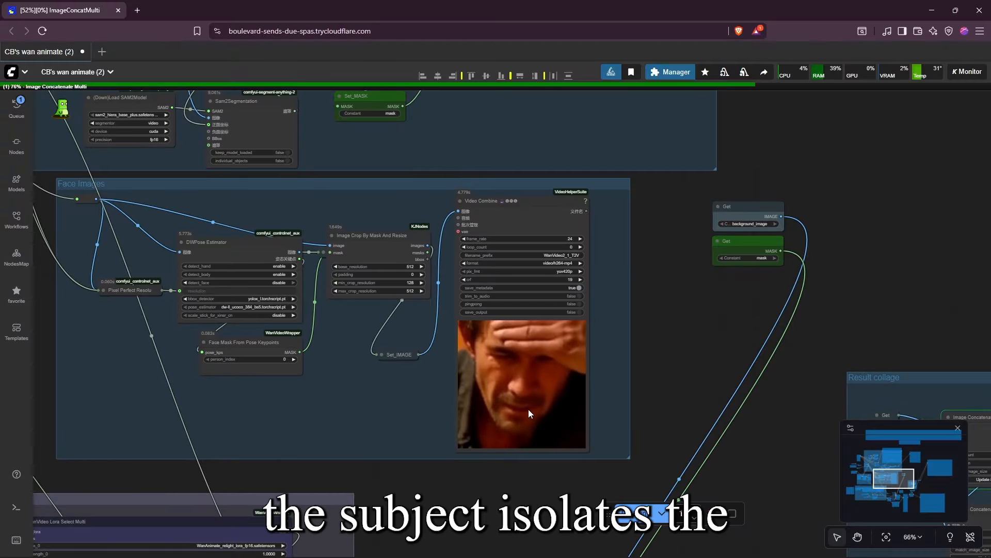
drag(540, 389, 615, 411)
scroll(727, 392, down, 4)
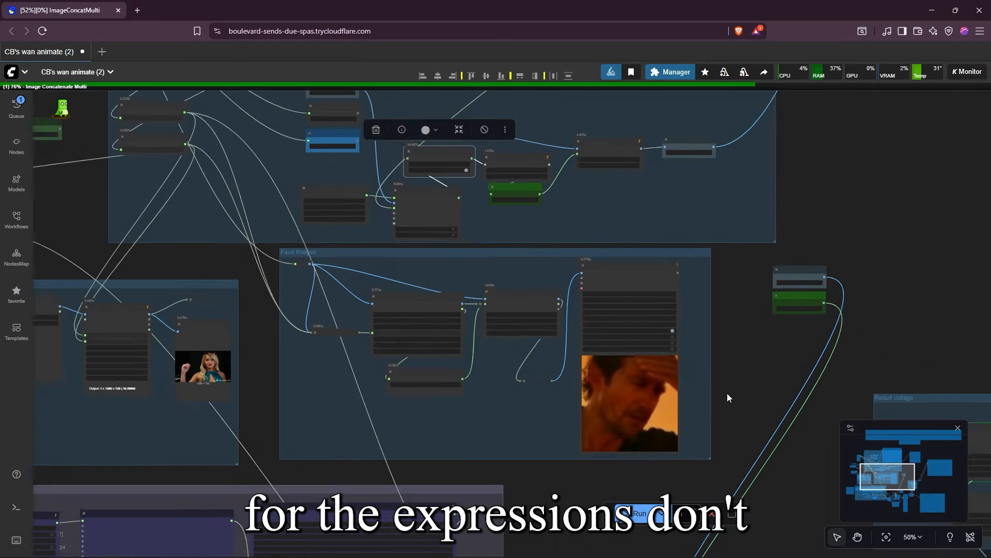
Examine the text encoder model in the WanVideo TextEncode Cached node and the surrounding embeds and sampler nodes
drag(742, 413, 576, 111)
scroll(652, 234, up, 5)
scroll(652, 235, down, 8)
drag(640, 235, 445, 341)
scroll(444, 341, up, 4)
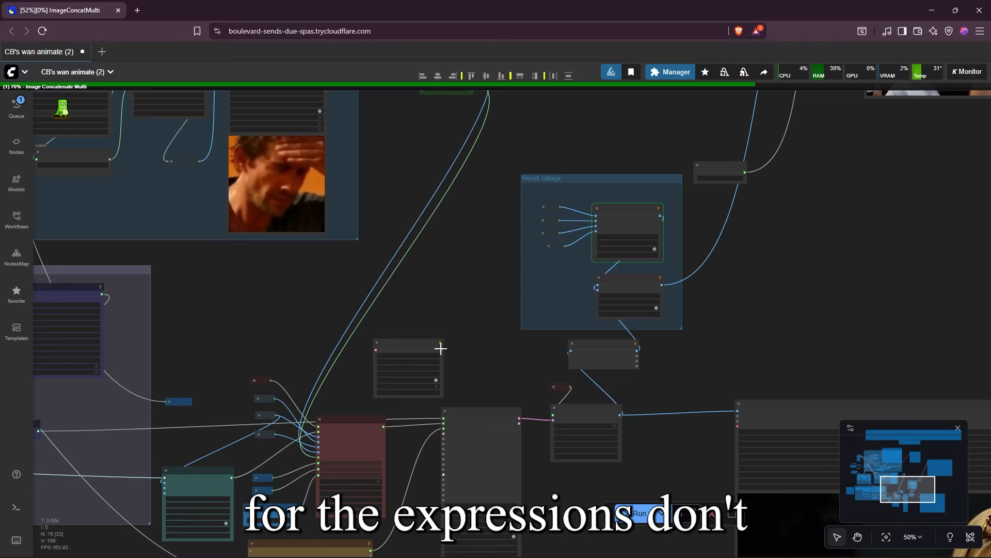
scroll(304, 467, up, 6)
drag(302, 514, 390, 229)
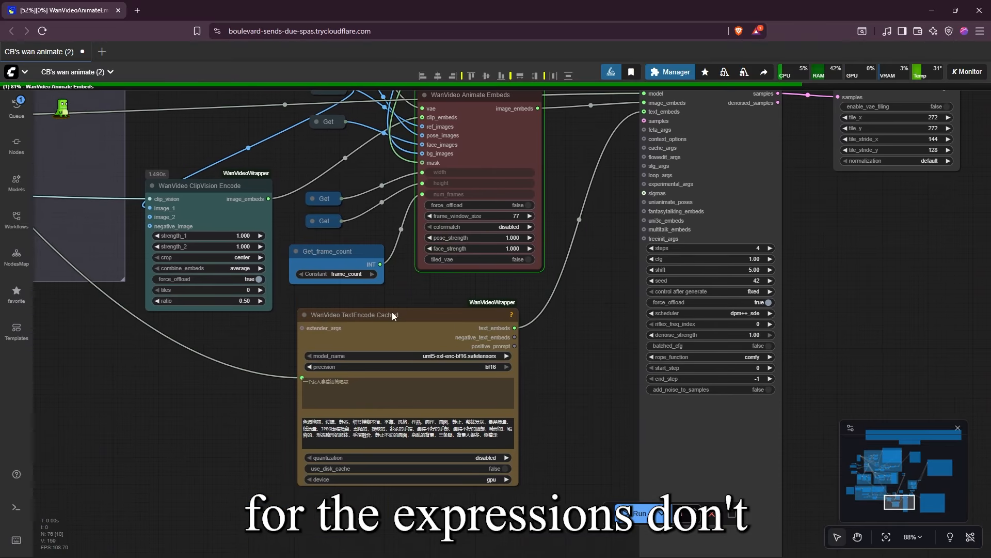
scroll(394, 317, up, 6)
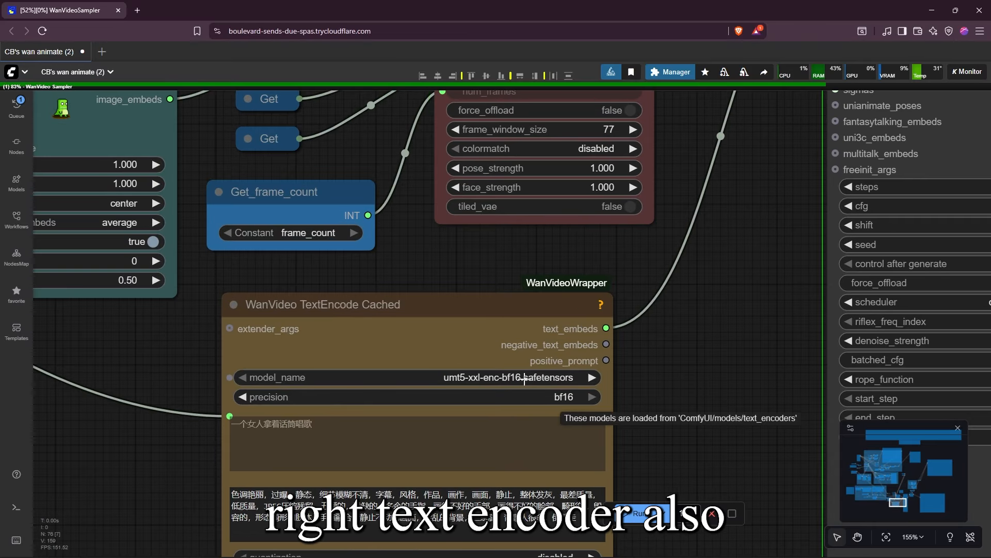
scroll(524, 380, down, 5)
scroll(562, 354, up, 2)
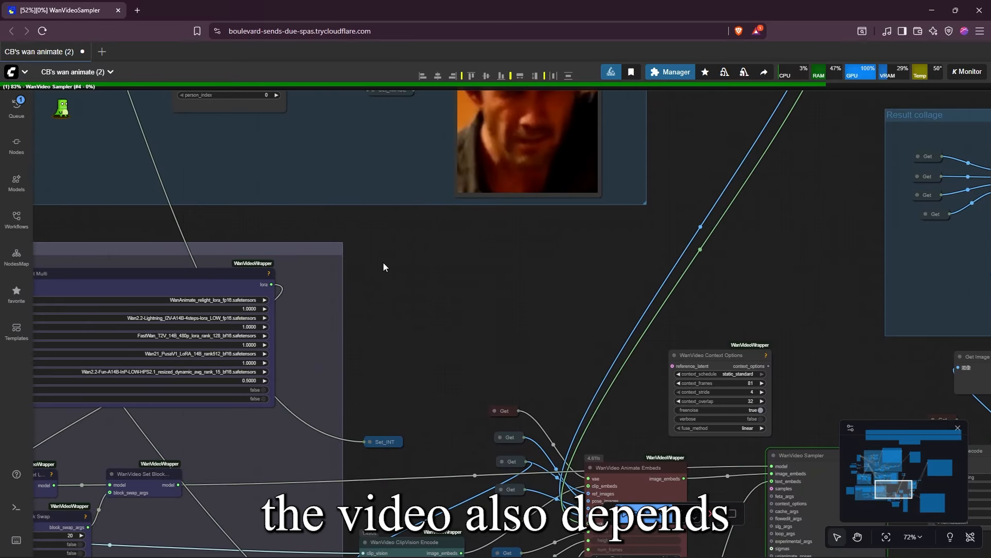
Review the Load Video settings and the resolution nodes at the start of the workflow
scroll(383, 263, down, 5)
drag(303, 237, 624, 474)
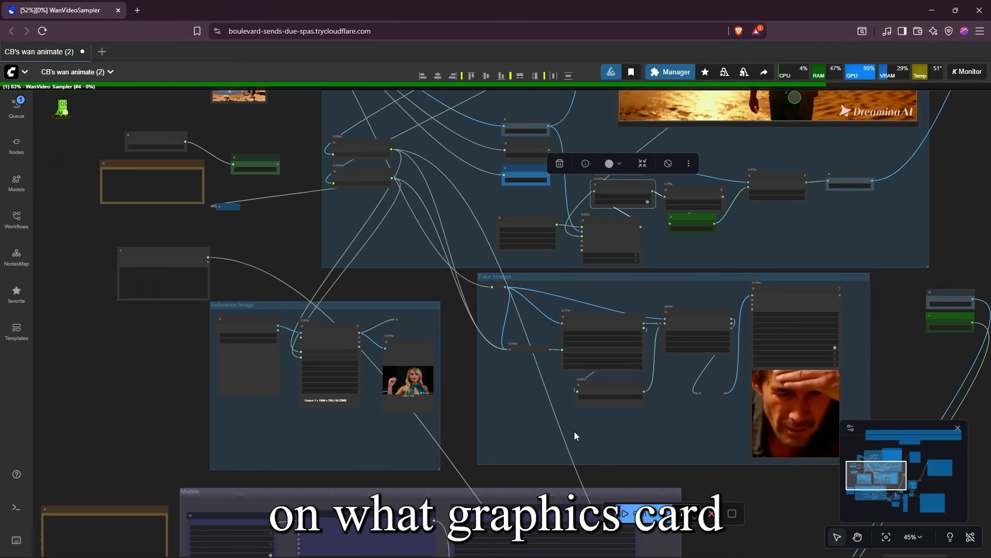
scroll(362, 191, up, 5)
drag(456, 294, 445, 344)
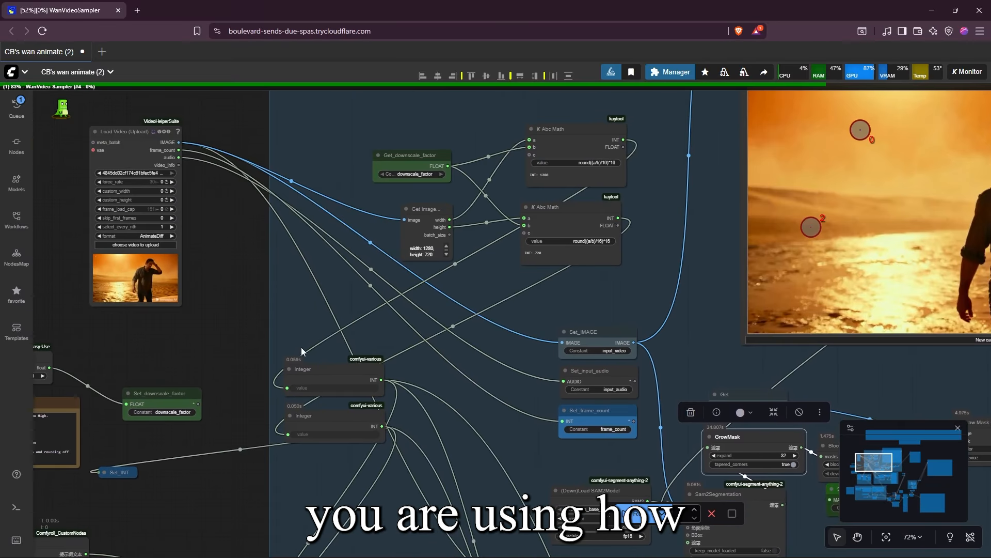
Move the two Abc Math resolution nodes slightly closer to the Get Image node
drag(301, 348, 290, 408)
scroll(246, 346, up, 5)
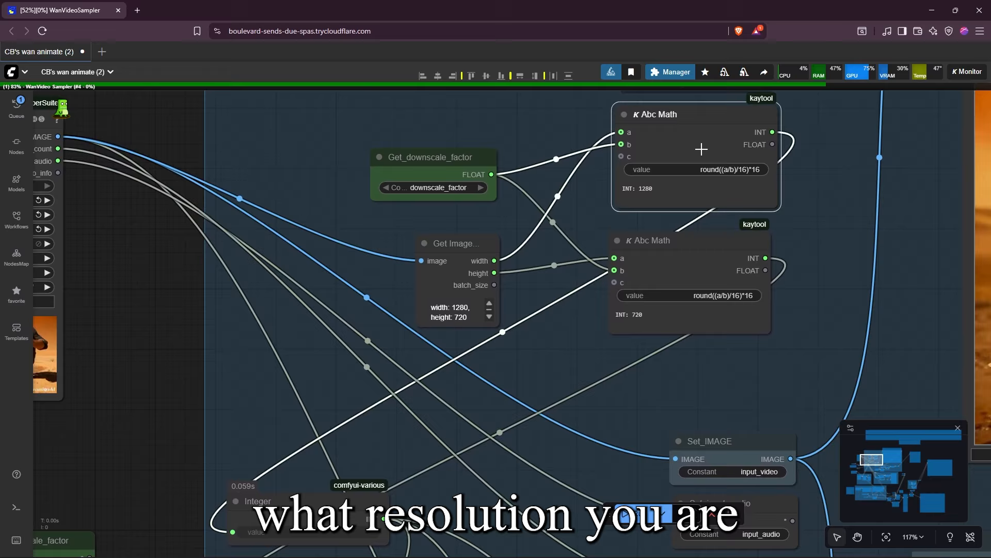
drag(701, 149, 684, 148)
drag(699, 239, 677, 243)
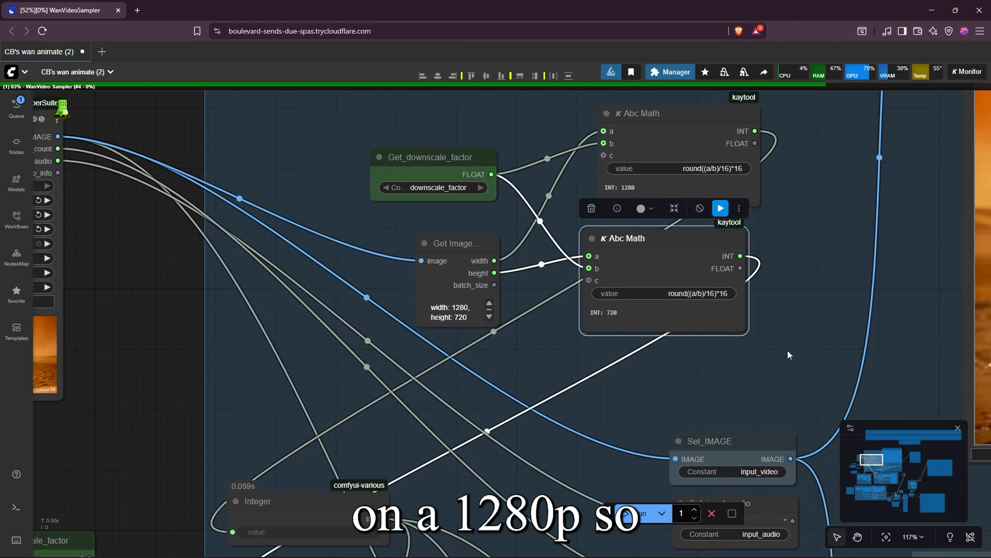
Look over the height calculation, Set nodes, SAM2 segmentation nodes and the Face Images group
drag(789, 356, 592, 505)
scroll(540, 372, up, 4)
scroll(629, 453, down, 5)
drag(614, 412, 548, 348)
drag(601, 480, 417, 289)
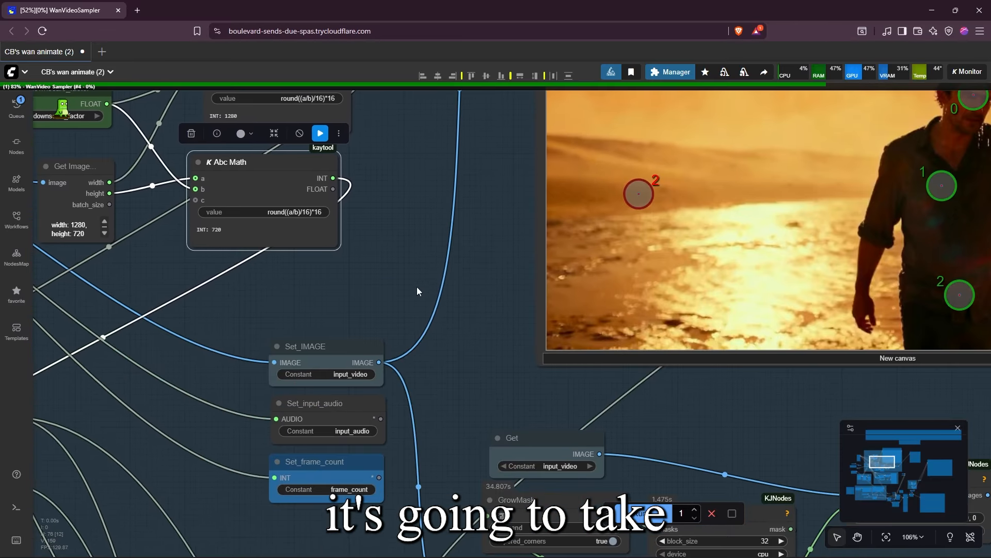
scroll(417, 290, down, 4)
drag(520, 437, 351, 238)
drag(460, 397, 436, 233)
scroll(436, 232, up, 1)
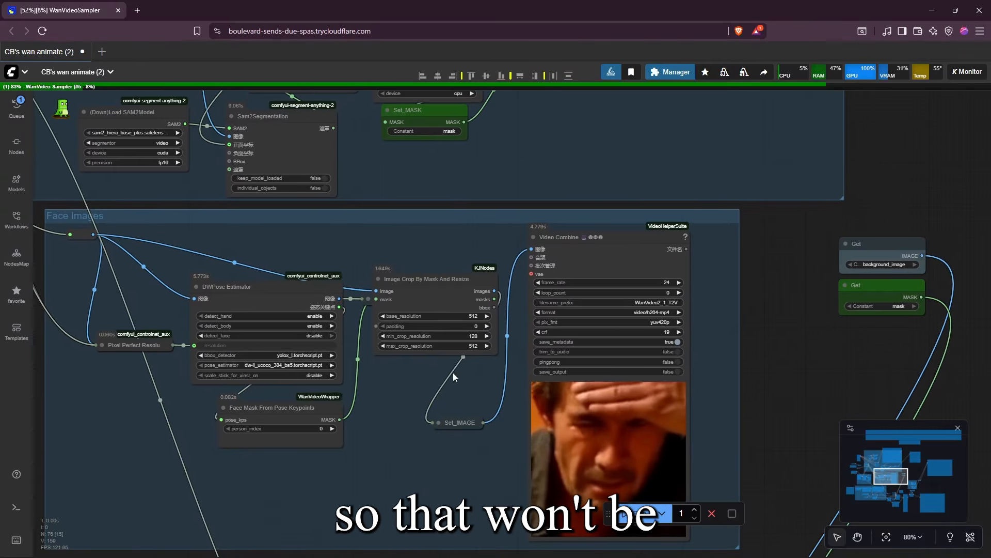
Examine the WanVideo Animate Embeds, Context Options, Sampler and Decode nodes while the workflow runs
drag(499, 396, 504, 150)
scroll(505, 150, up, 1)
drag(547, 456, 381, 205)
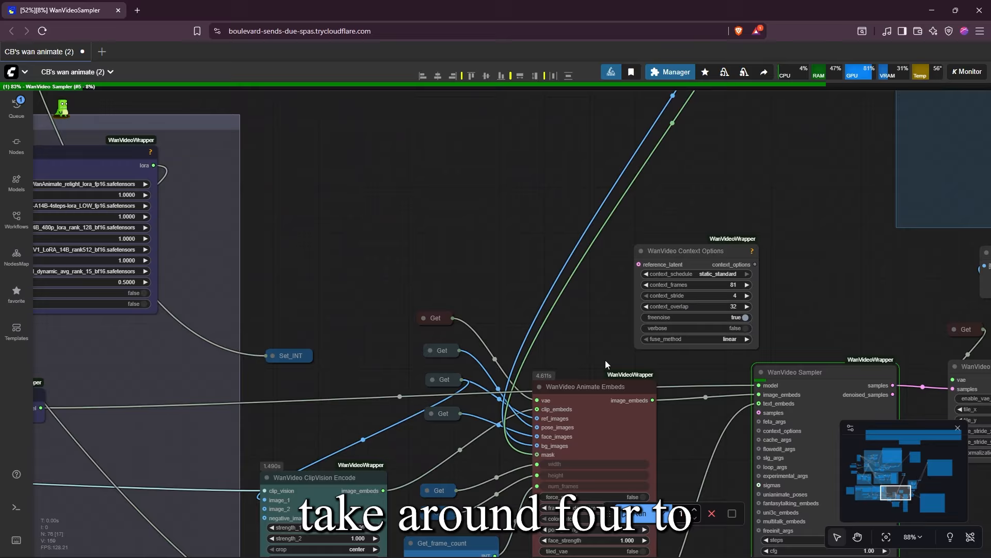
drag(626, 365, 422, 297)
scroll(573, 333, up, 3)
drag(640, 262, 530, 334)
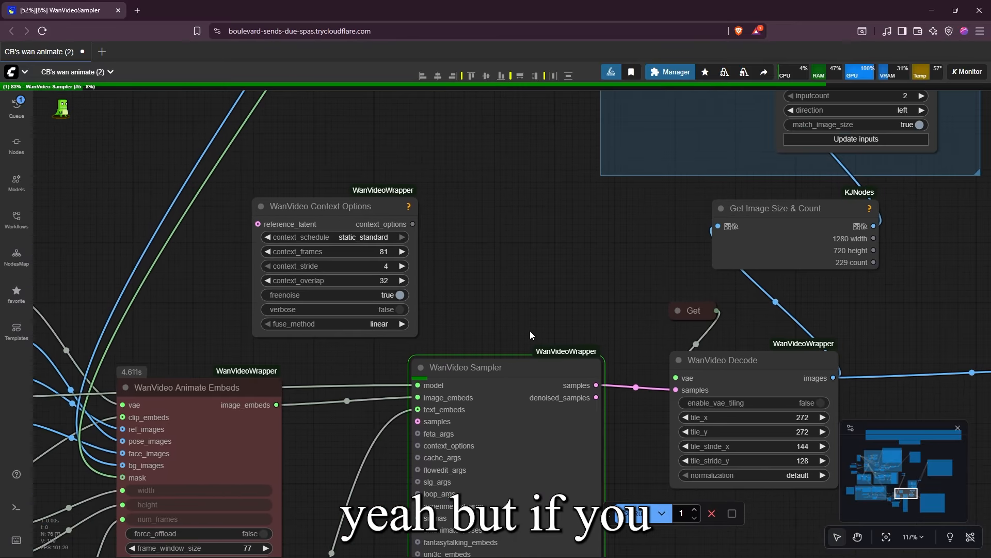
scroll(529, 335, down, 3)
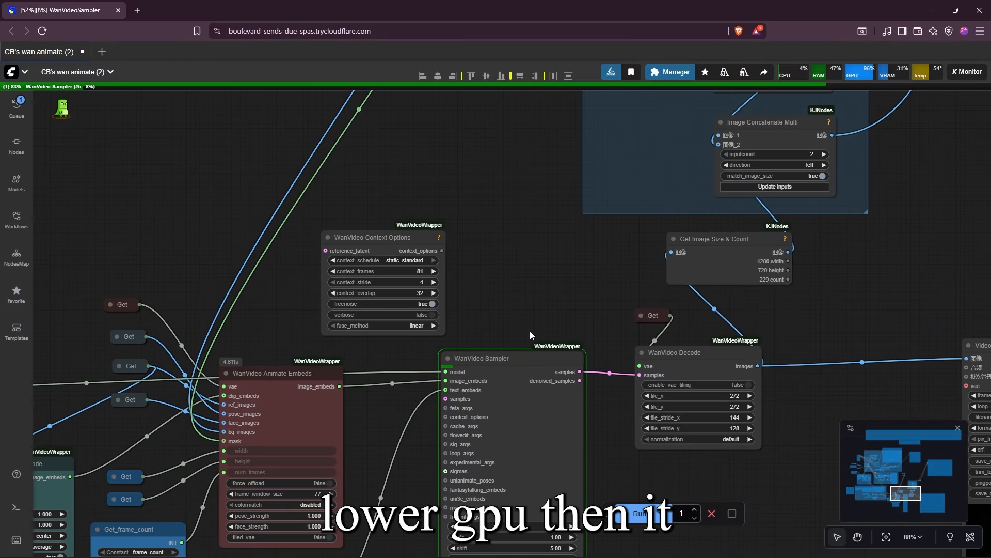
scroll(529, 330, down, 3)
drag(536, 294, 540, 317)
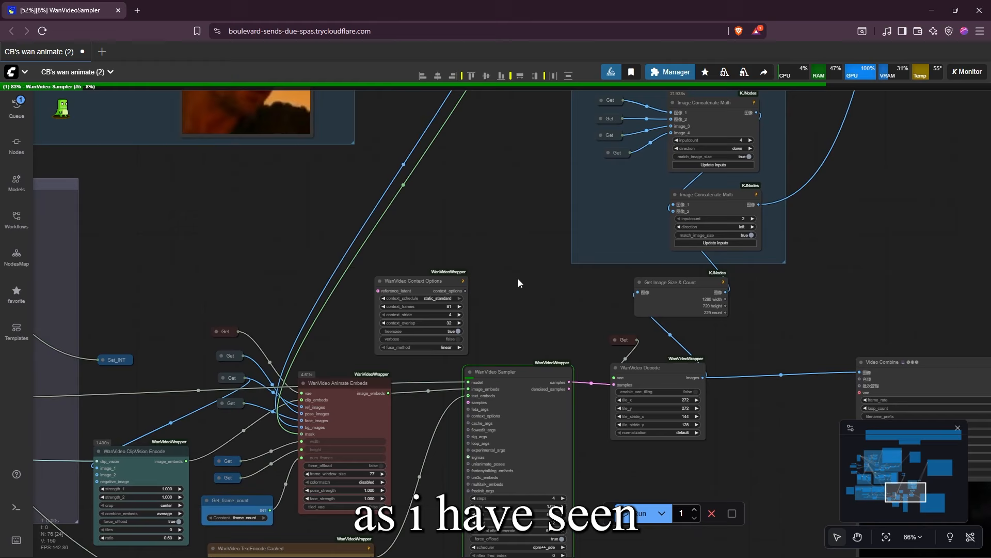
scroll(516, 289, up, 2)
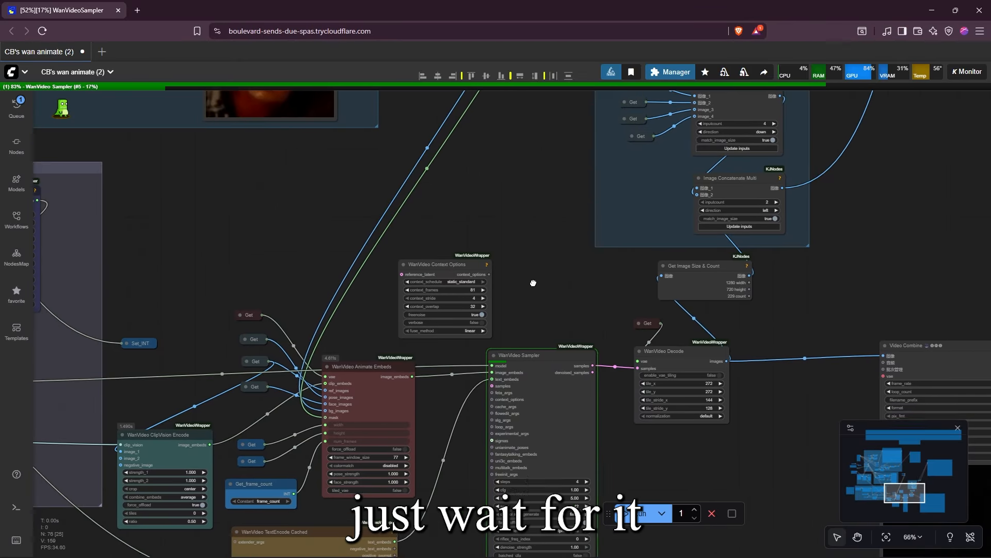
drag(533, 281, 544, 255)
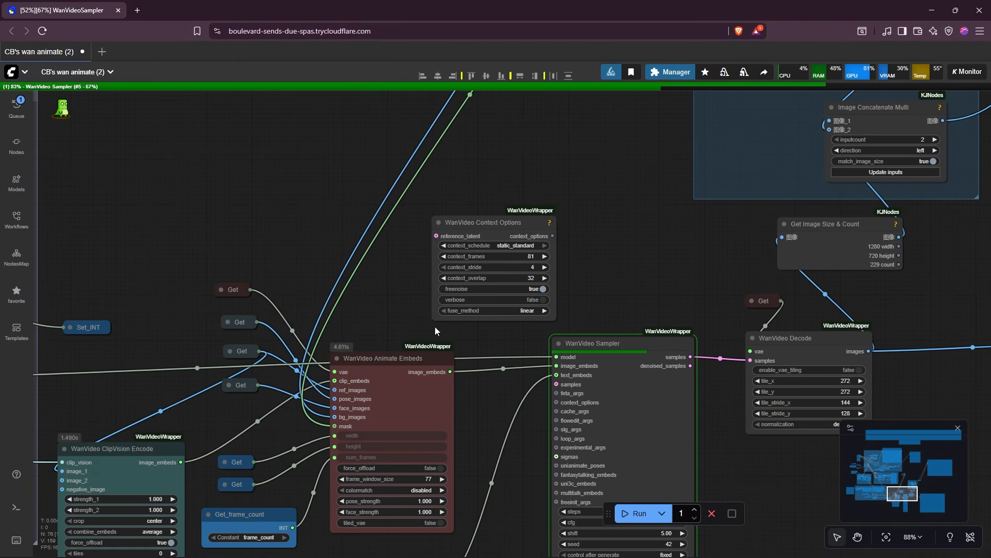
Check the progress of the WanVideo Sampler and follow its output to WanVideo Decode
scroll(435, 327, down, 3)
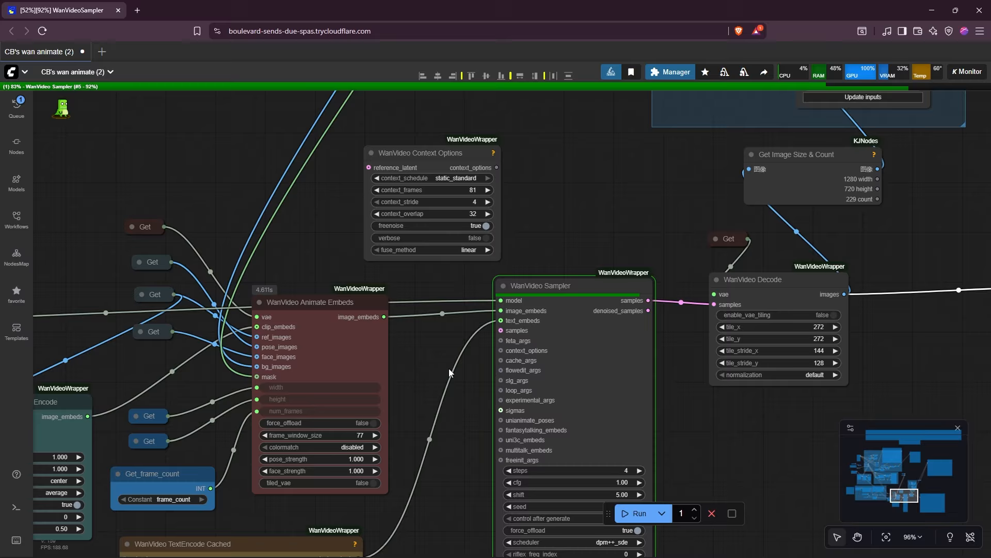
drag(656, 311, 523, 315)
scroll(523, 315, up, 1)
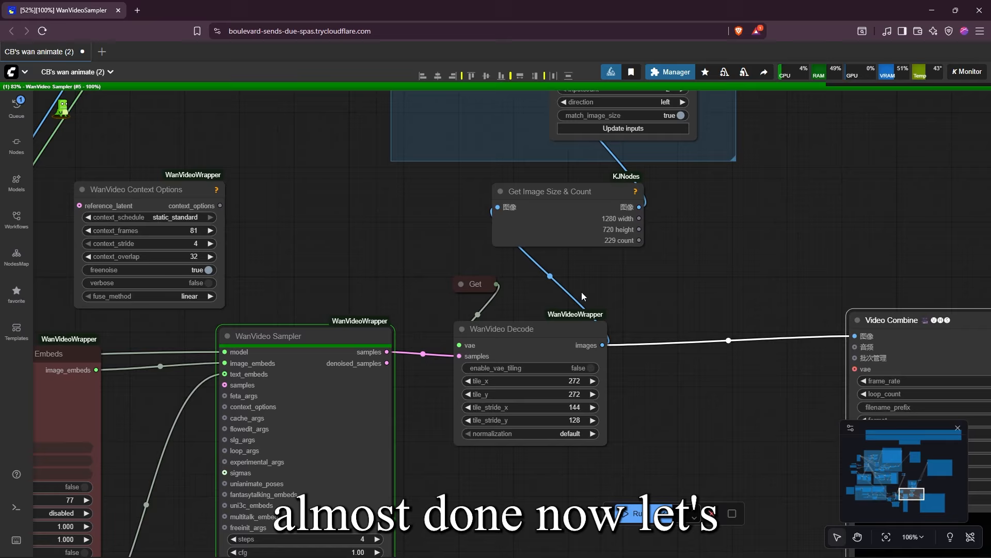
scroll(582, 292, down, 4)
drag(648, 285, 701, 357)
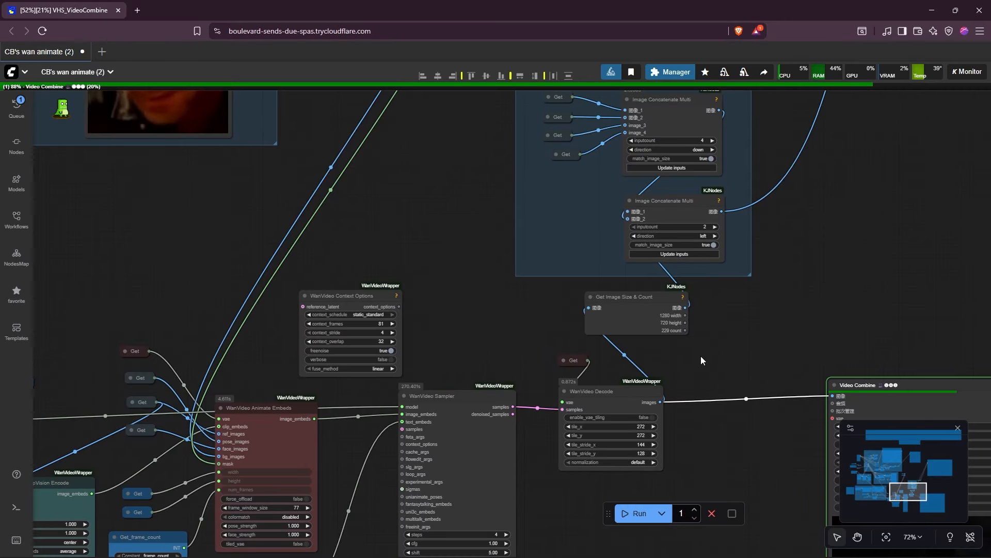
Inspect the generated video in the Video Combine node fed by WanVideo Decode
drag(937, 307, 493, 282)
drag(792, 299, 697, 289)
drag(252, 497, 258, 232)
scroll(257, 238, down, 4)
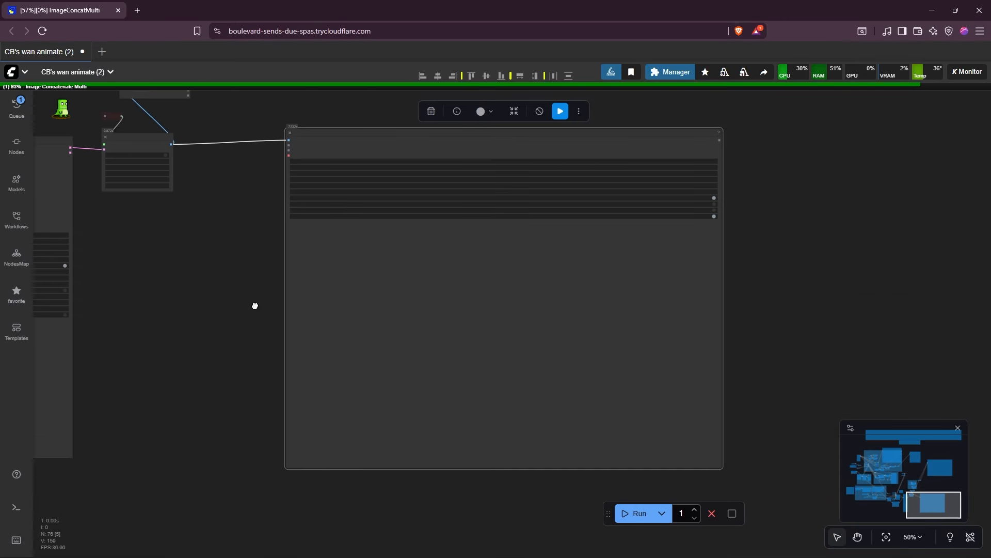
drag(254, 305, 241, 308)
scroll(242, 309, up, 3)
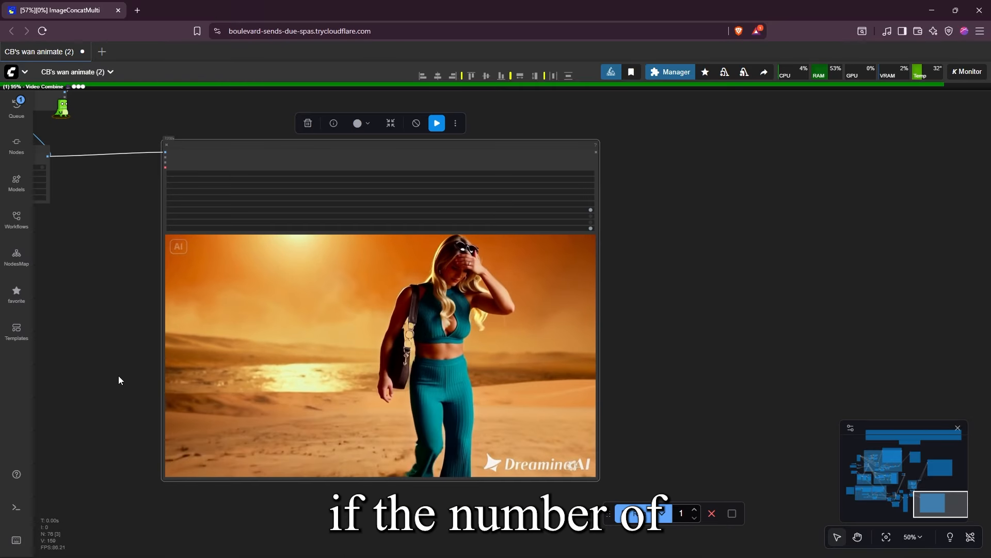
scroll(116, 375, up, 2)
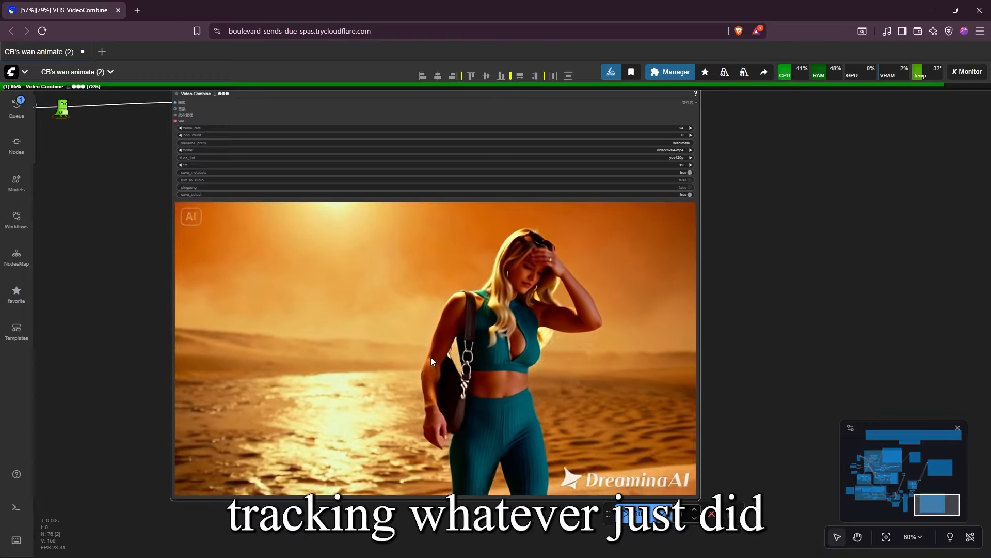
click(430, 357)
scroll(431, 357, down, 2)
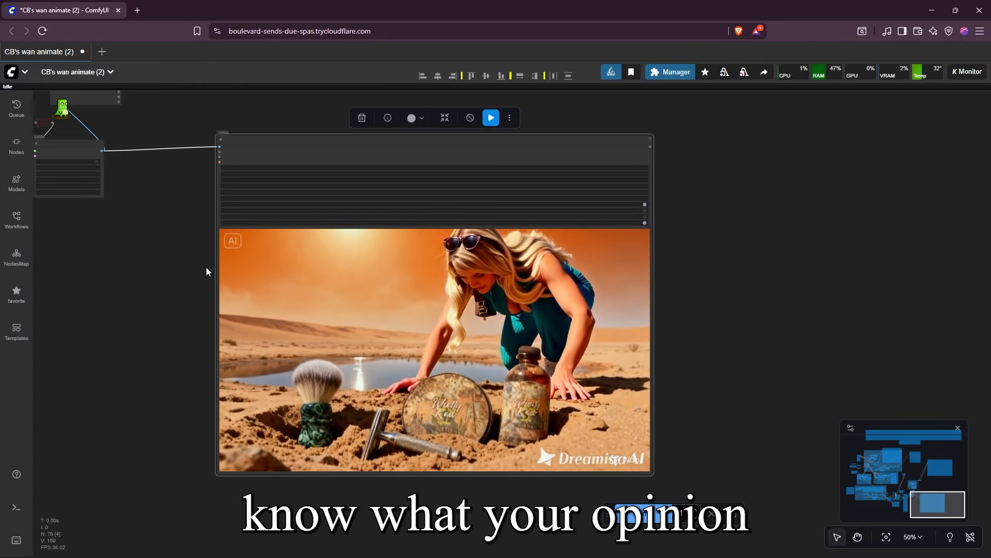
Inspect the side-by-side comparison video showing the reference image, face, pose and original footage beside the result
drag(224, 219, 187, 203)
scroll(187, 204, up, 3)
drag(227, 245, 208, 443)
scroll(248, 429, down, 3)
scroll(235, 251, down, 1)
drag(268, 235, 295, 542)
drag(259, 209, 154, 284)
scroll(252, 294, up, 5)
scroll(155, 284, up, 1)
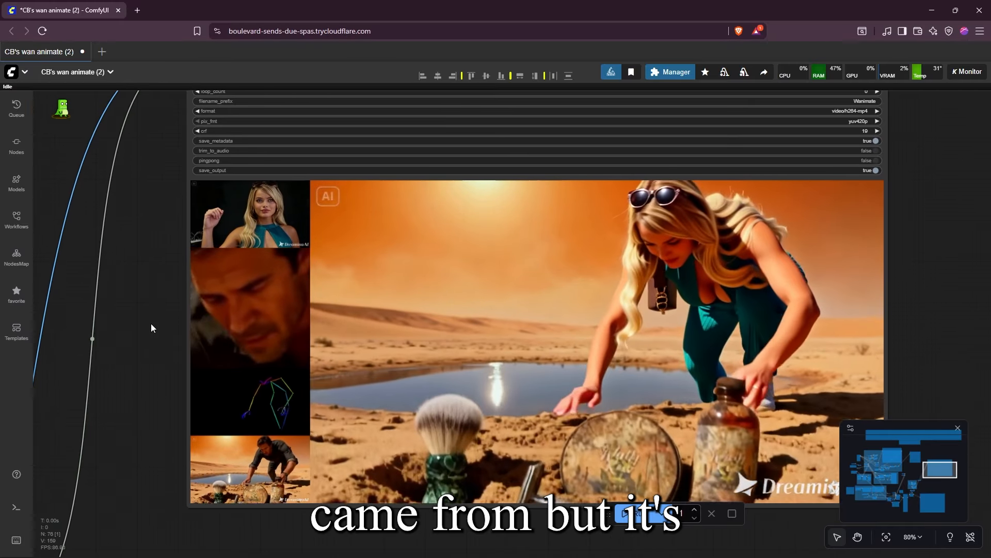
scroll(151, 330, down, 5)
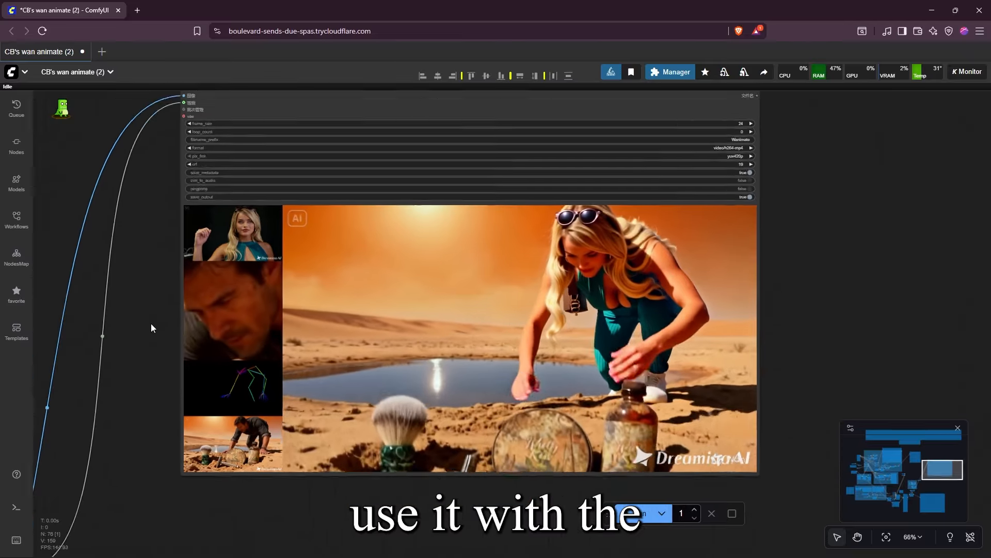
drag(160, 345, 258, 337)
scroll(245, 336, down, 5)
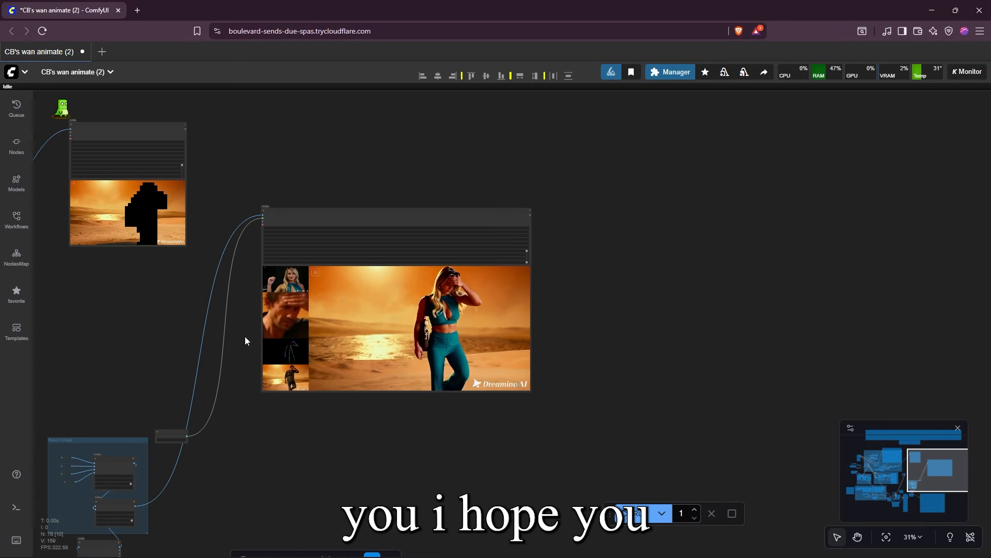
Review the background and subject separation group with its point editor and masked preview, and view the whole workflow
drag(187, 344, 439, 320)
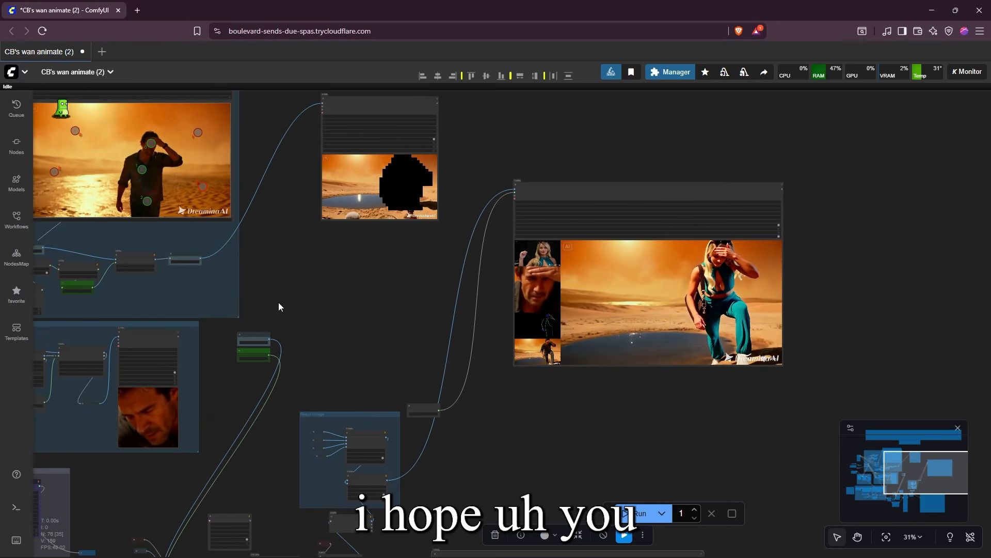
drag(112, 326, 398, 352)
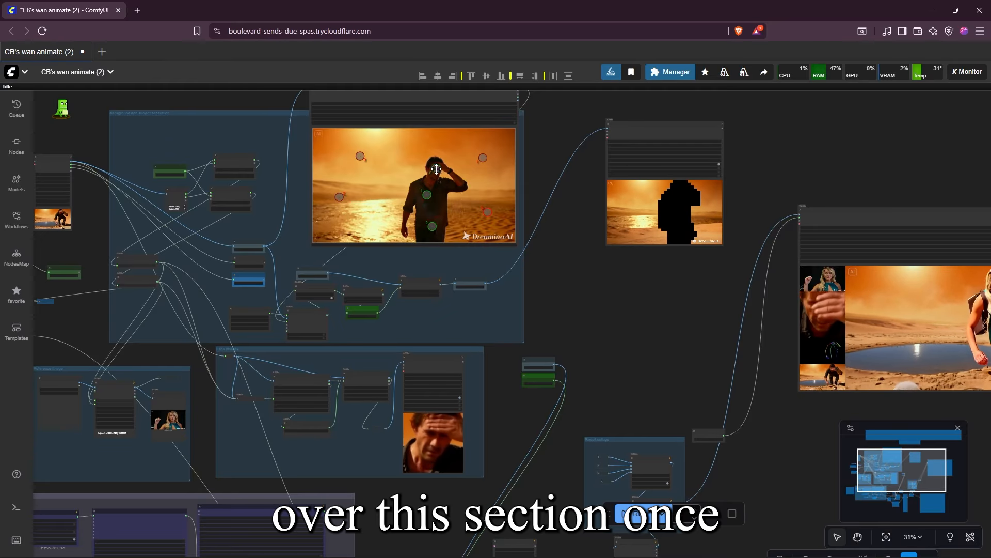
scroll(295, 192, up, 3)
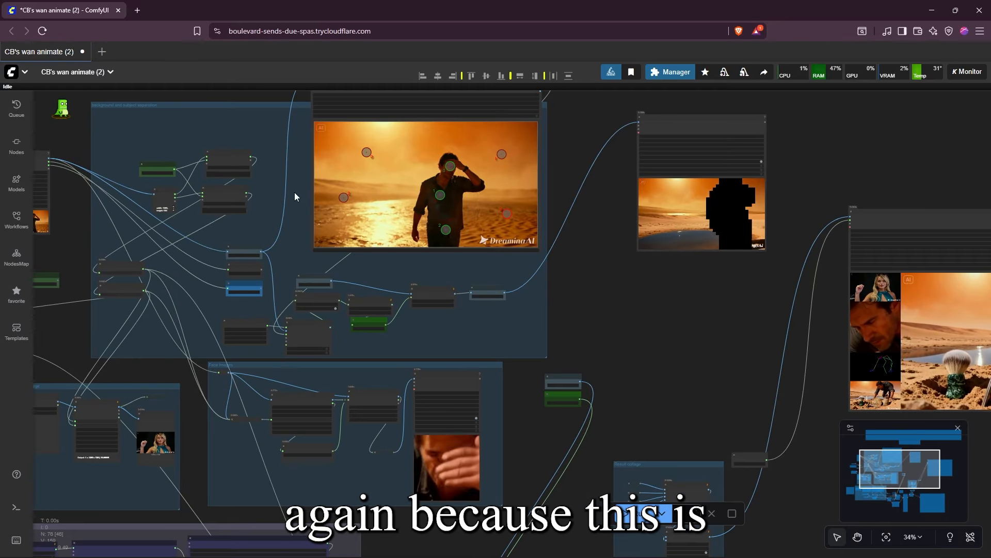
drag(344, 197, 407, 336)
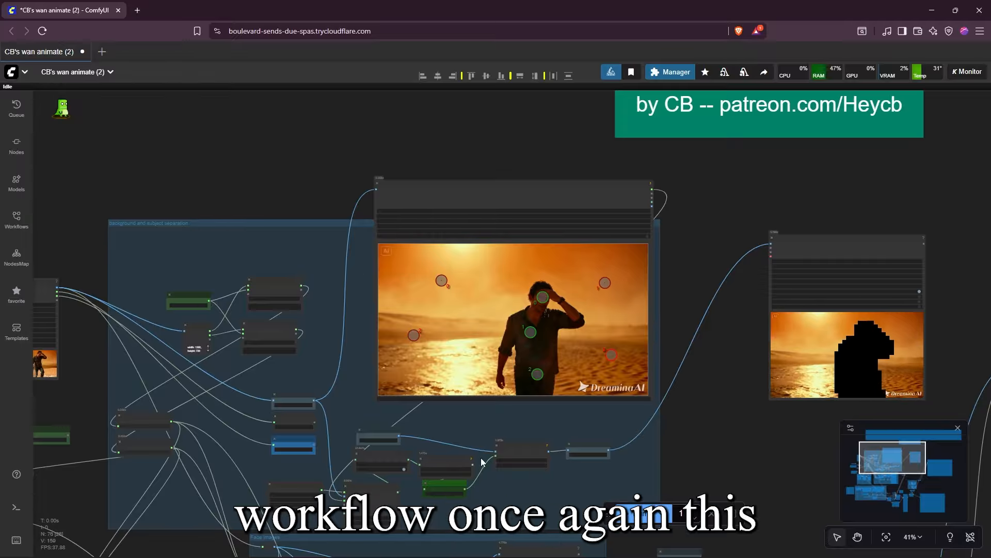
drag(524, 484, 470, 212)
scroll(470, 220, down, 3)
scroll(466, 275, down, 3)
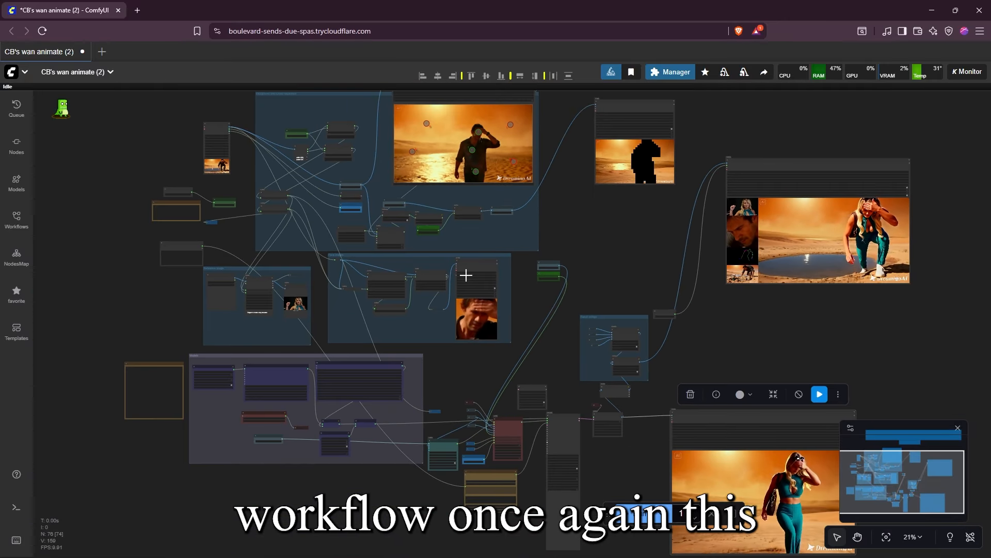
Review the Load Video settings and the nodes that calculate the video's width and height automatically
scroll(251, 282, up, 4)
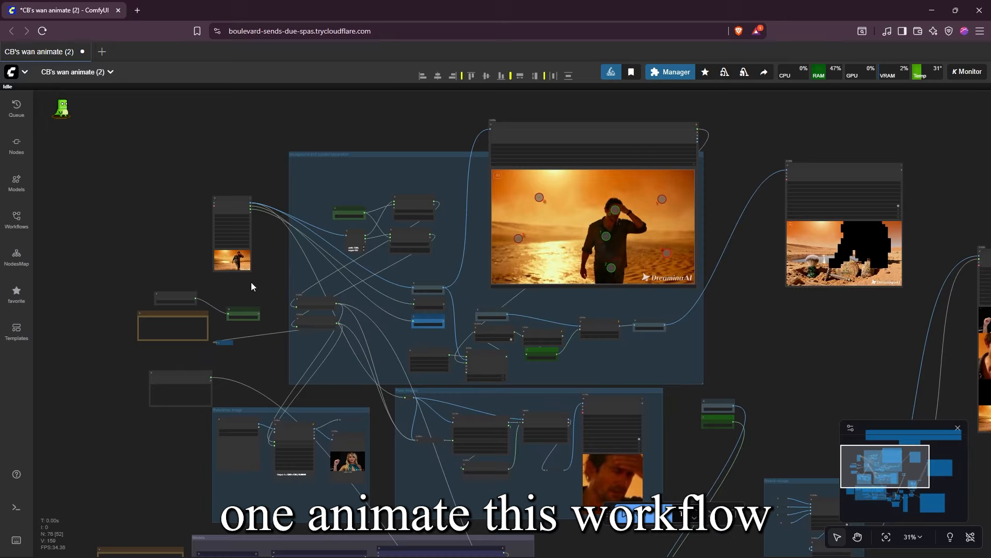
scroll(251, 282, up, 4)
drag(282, 283, 257, 278)
scroll(257, 275, up, 5)
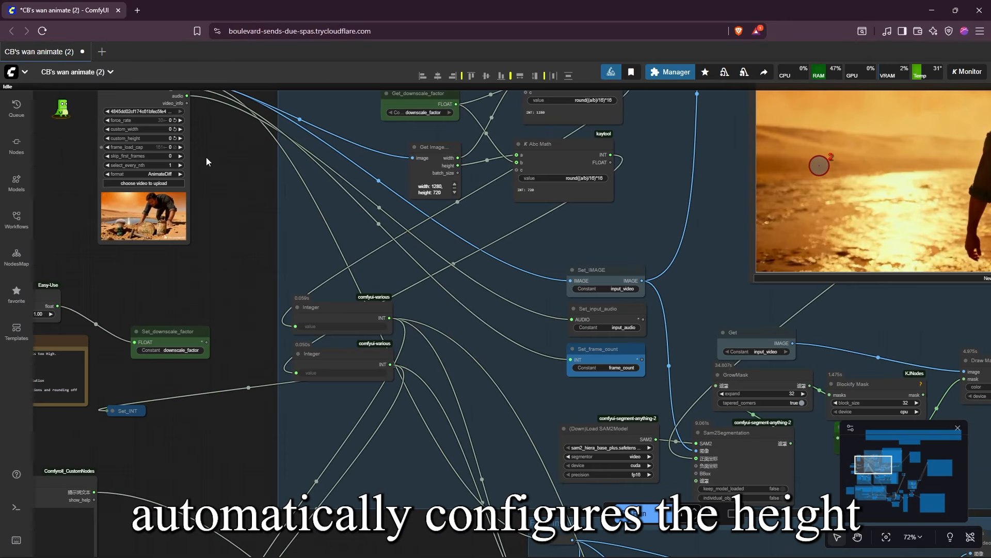
drag(241, 178, 278, 223)
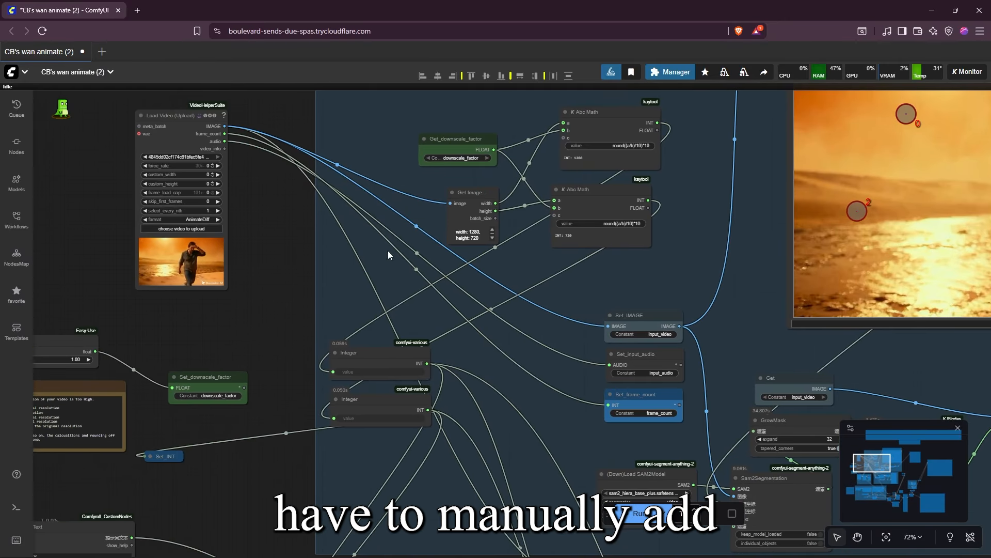
drag(336, 413, 361, 225)
drag(229, 289, 279, 288)
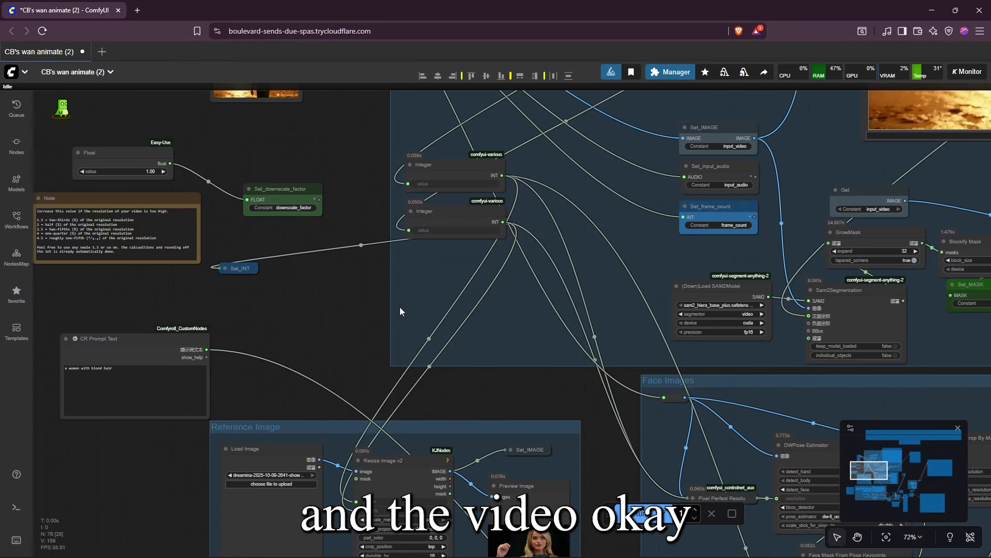
Move the Float node that feeds the downscale factor upward, away from the explanatory note
drag(399, 306, 367, 422)
drag(389, 263, 569, 279)
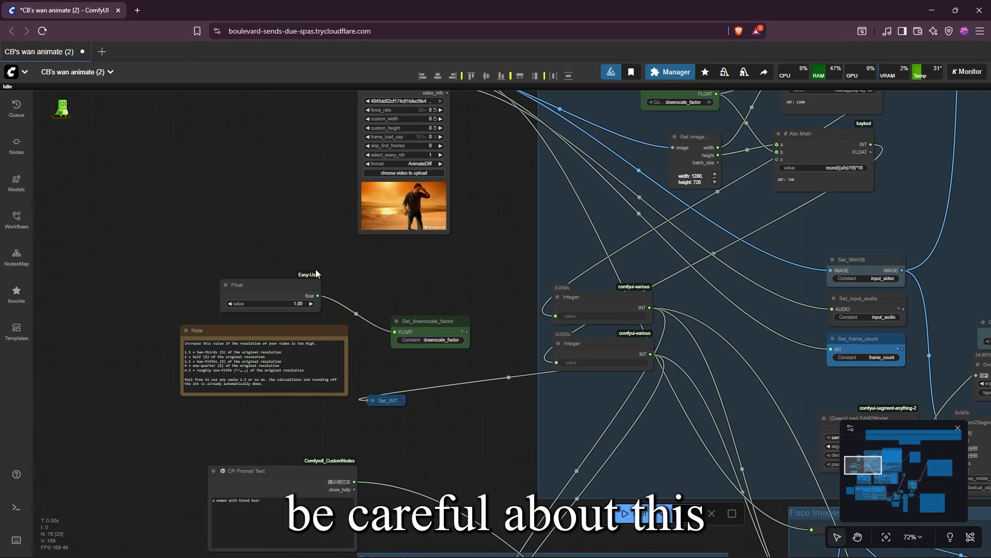
scroll(317, 274, up, 4)
drag(271, 302, 276, 253)
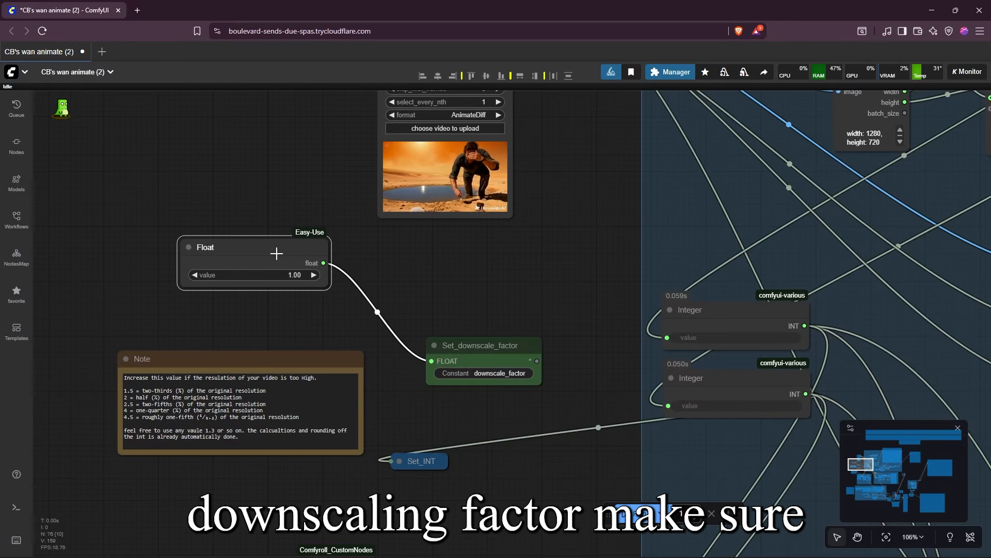